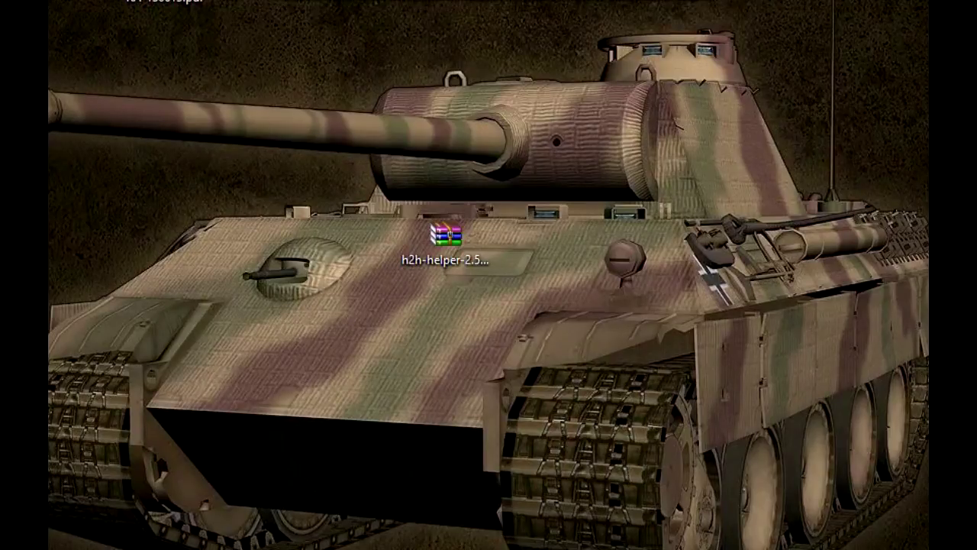
Open the h2h-helper-2.5.4.zip archive from the desktop and select the h2h-helper-2.5.4 folder inside it
left_click_drag(349, 294, 564, 165)
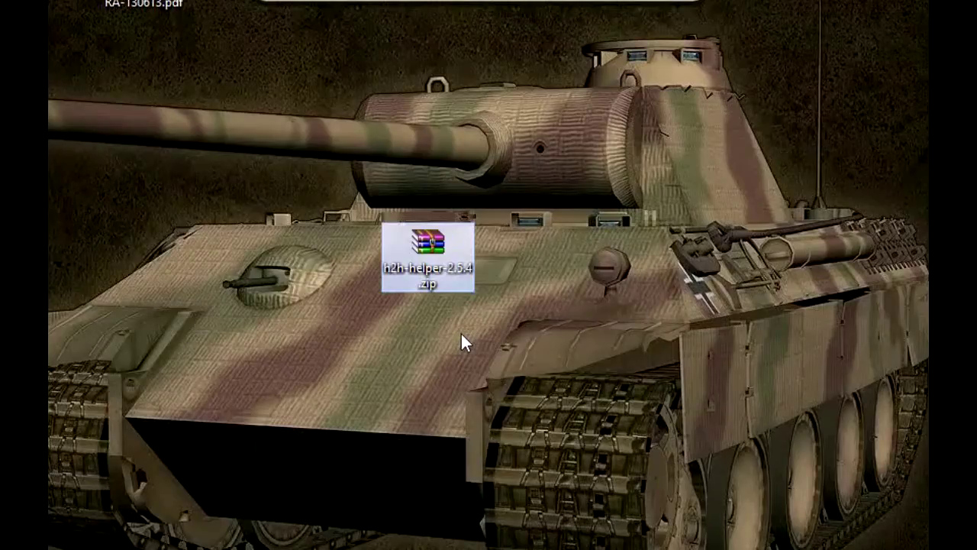
left_click(492, 379)
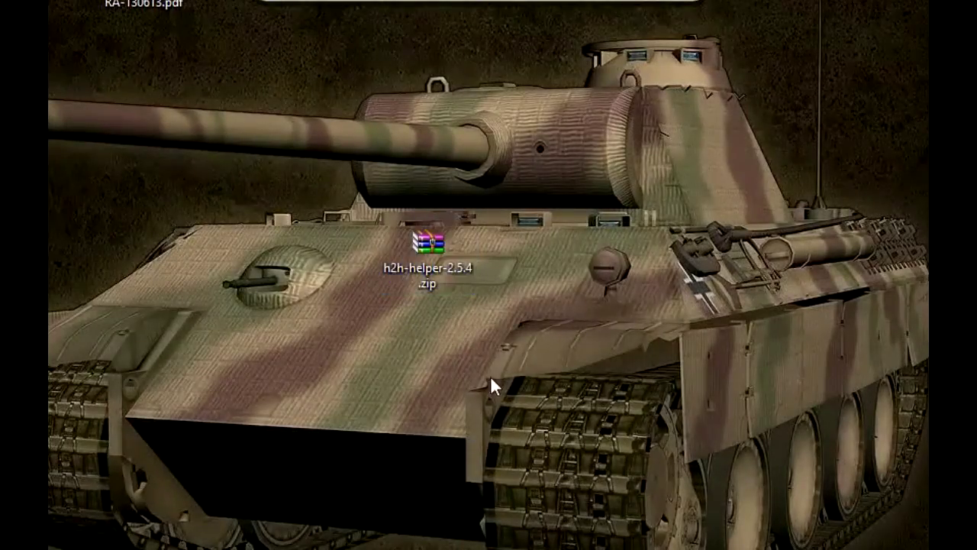
left_click(428, 256)
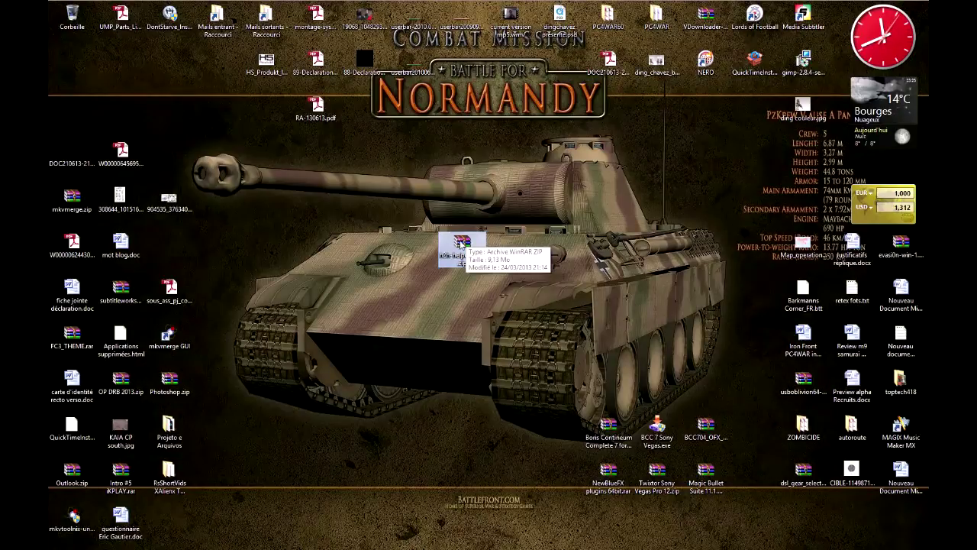
double_click(462, 243)
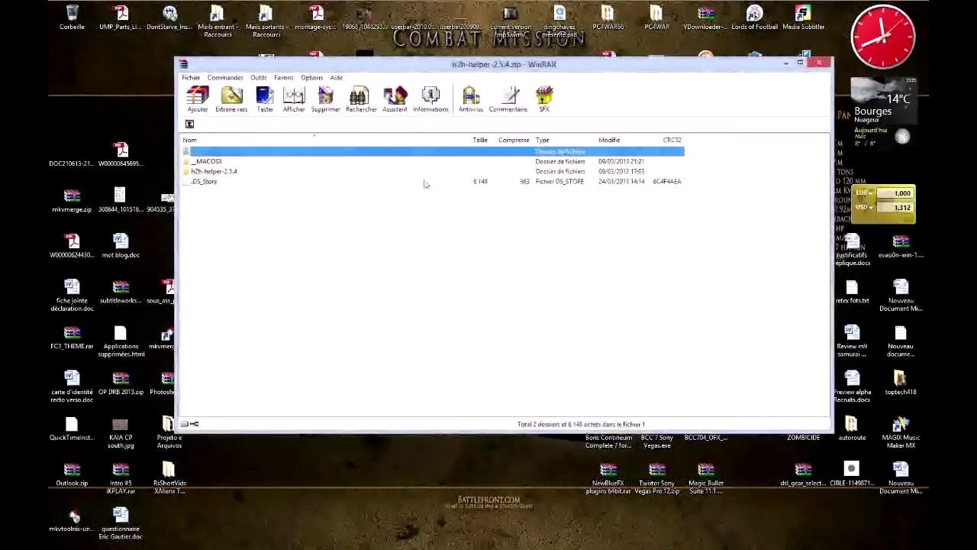
left_click_drag(432, 66, 505, 85)
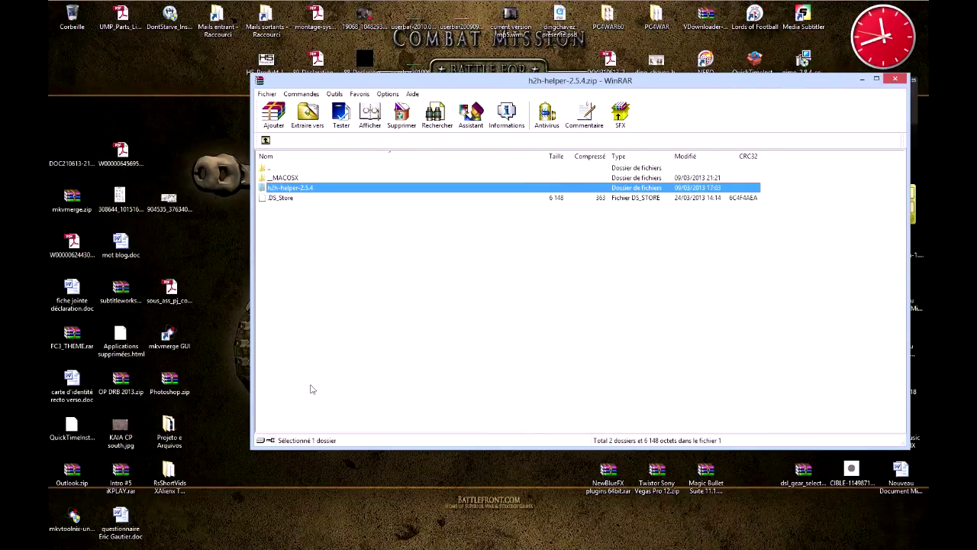
key("Down")
key("Down")
Switch to File Explorer and open the h2h-helper-2.5.4 folder on the systeme (C:) drive
left_click(90, 532)
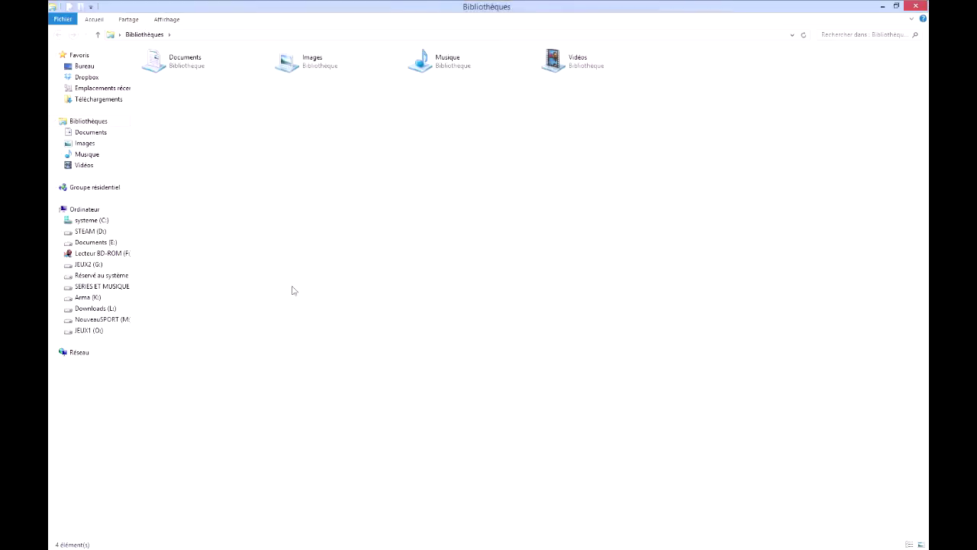
left_click(107, 220)
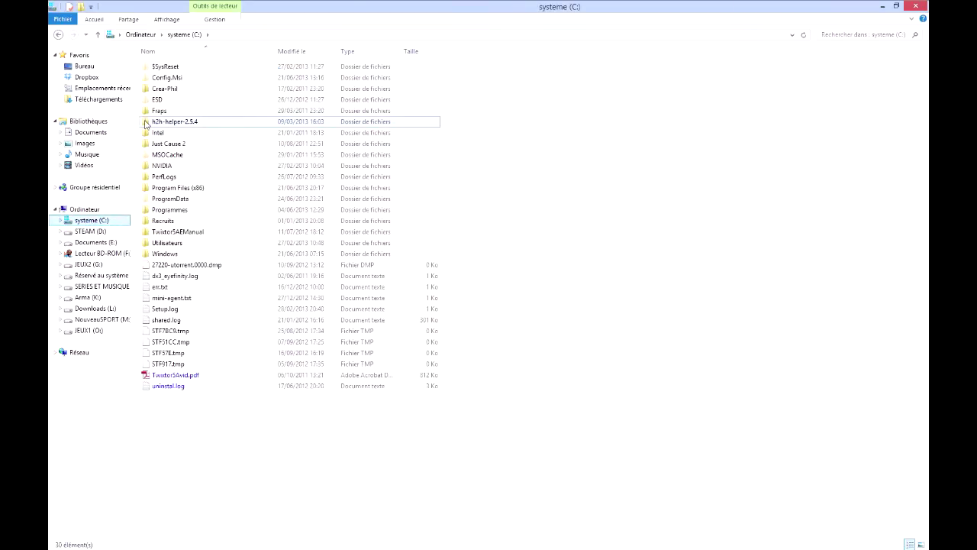
mouse_move(146, 124)
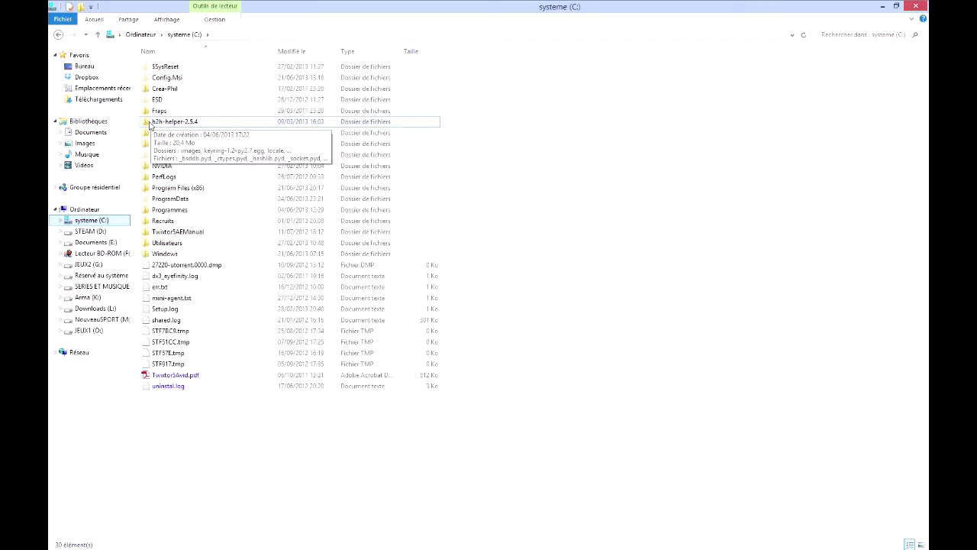
double_click(150, 124)
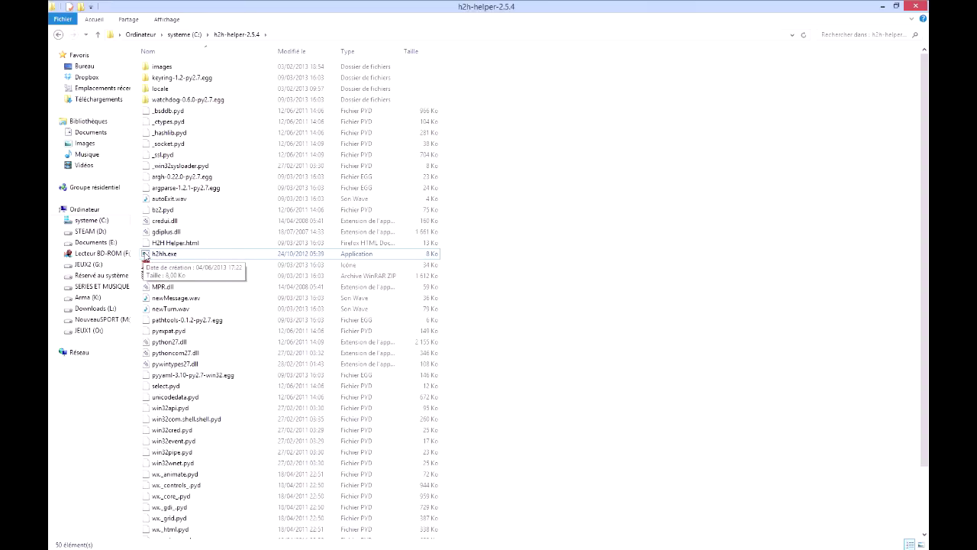
Select h2hh.exe in the h2h-helper-2.5.4 folder and examine the actions available for it
left_click(186, 255)
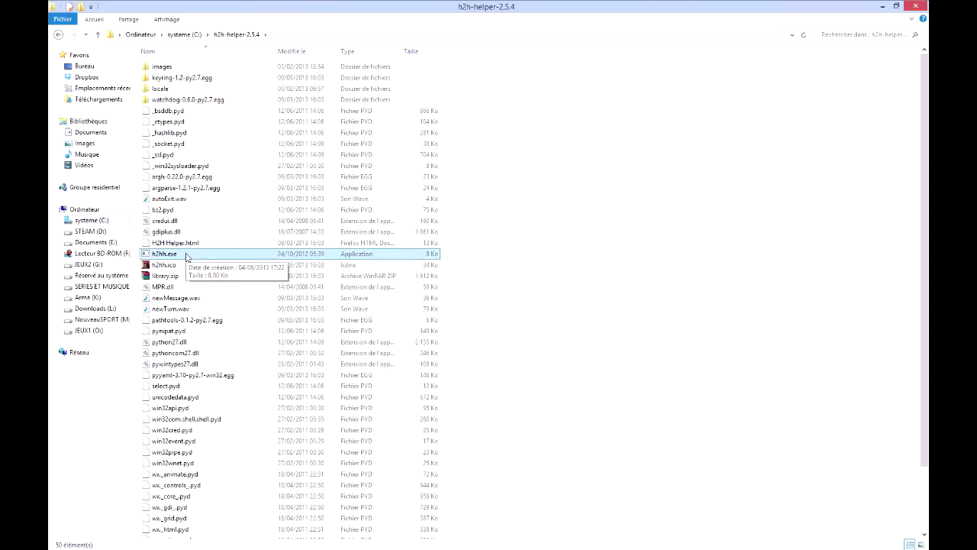
left_click(186, 256)
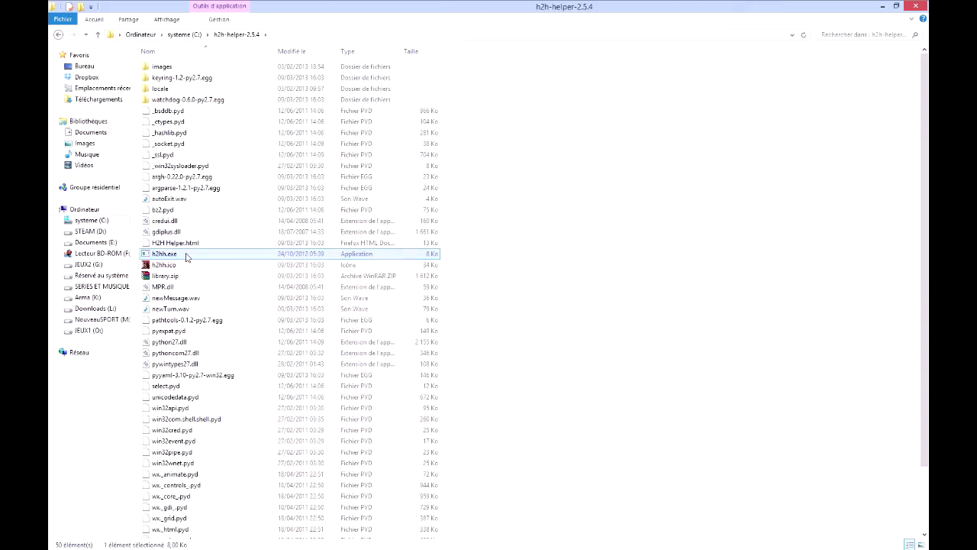
right_click(186, 256)
mouse_move(256, 372)
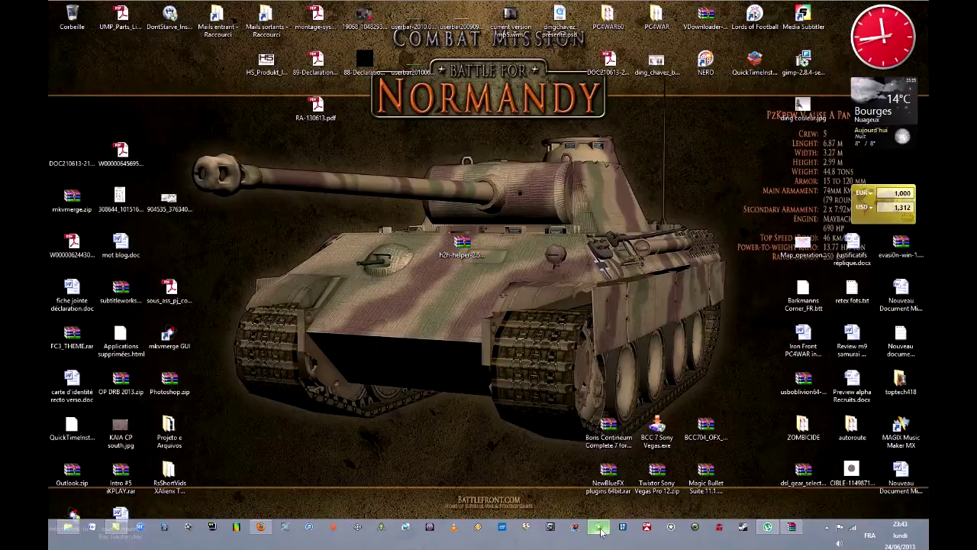
mouse_move(279, 439)
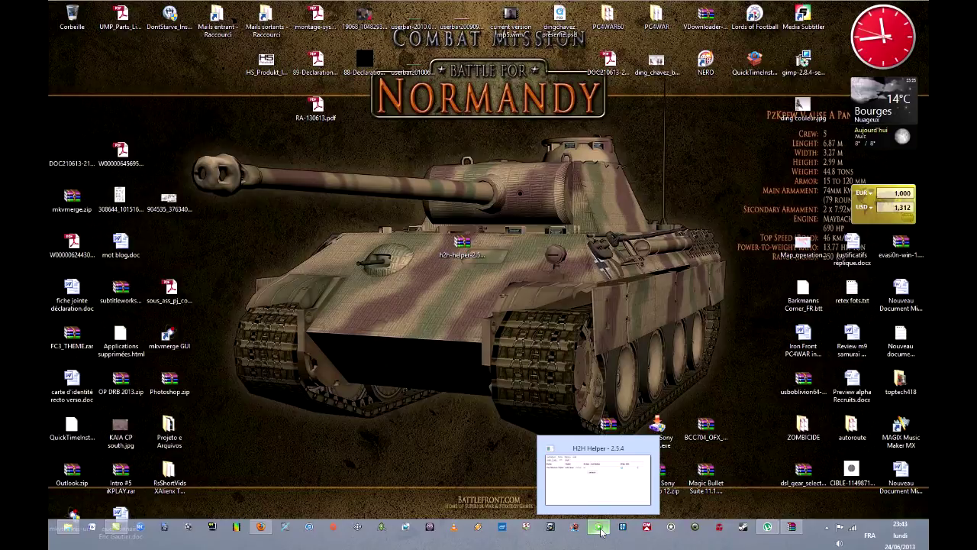
Move the h2h-helper-2.5.4.zip file higher up on the desktop, and switch to H2H Helper showing the CMBN games
left_click_drag(462, 244, 511, 110)
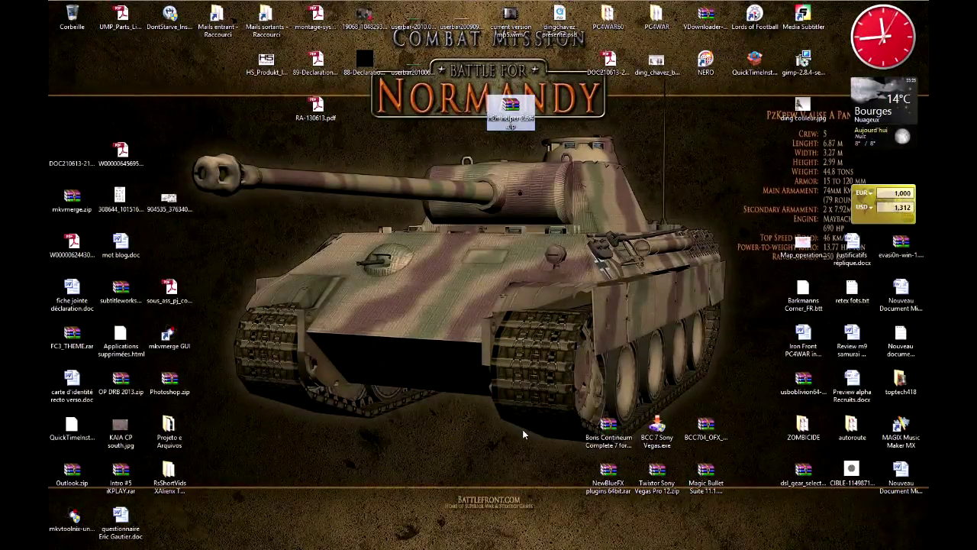
mouse_move(657, 546)
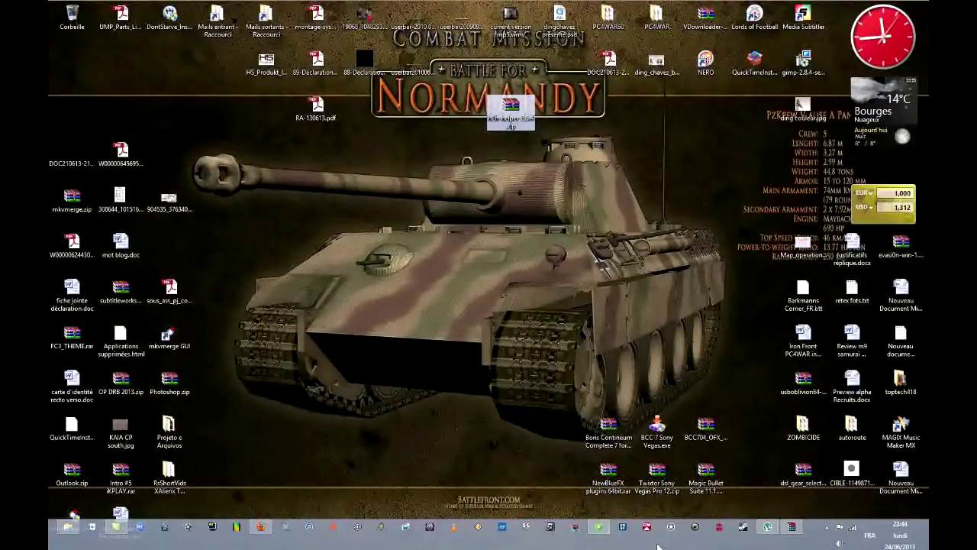
left_click(599, 527)
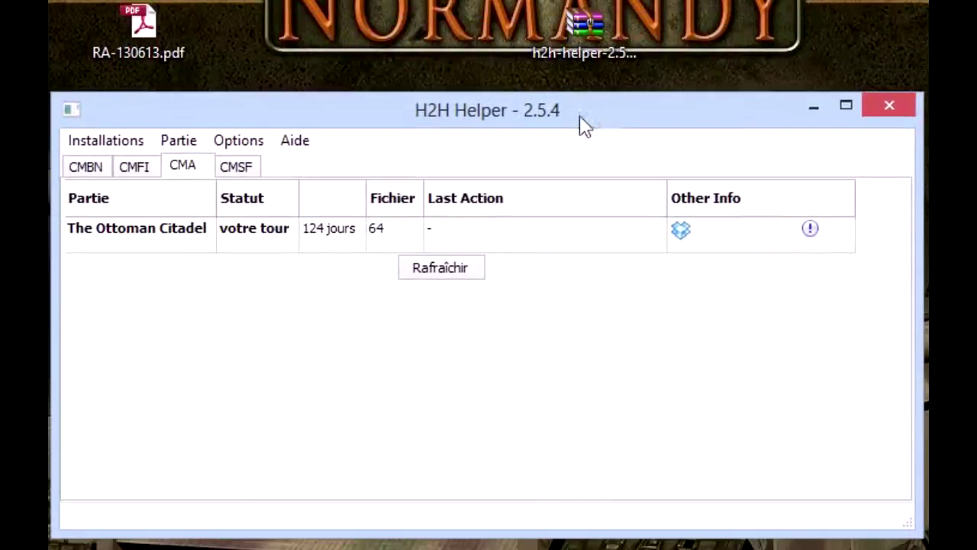
left_click(88, 164)
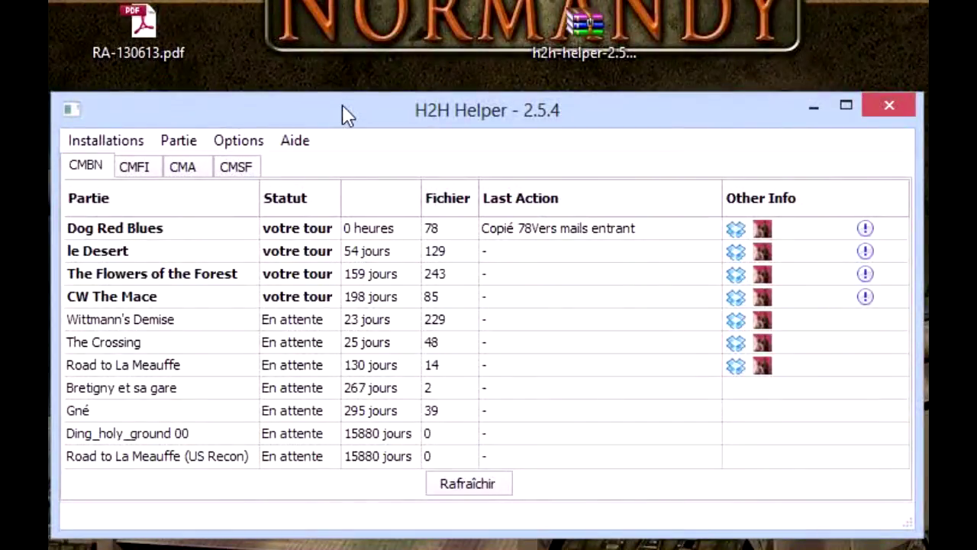
Look through the CMFI, CMA and CMSF game lists and return to the CMBN list
left_click(115, 140)
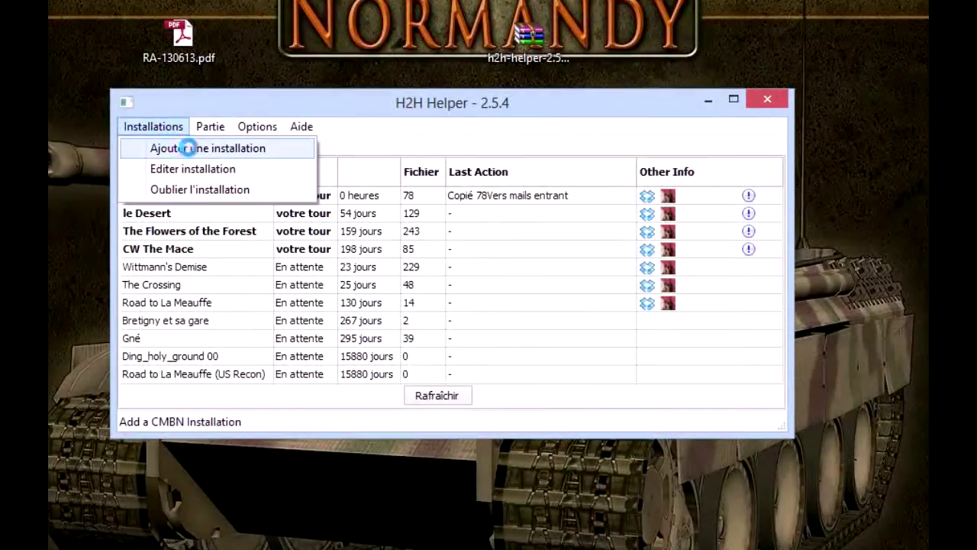
left_click(240, 109)
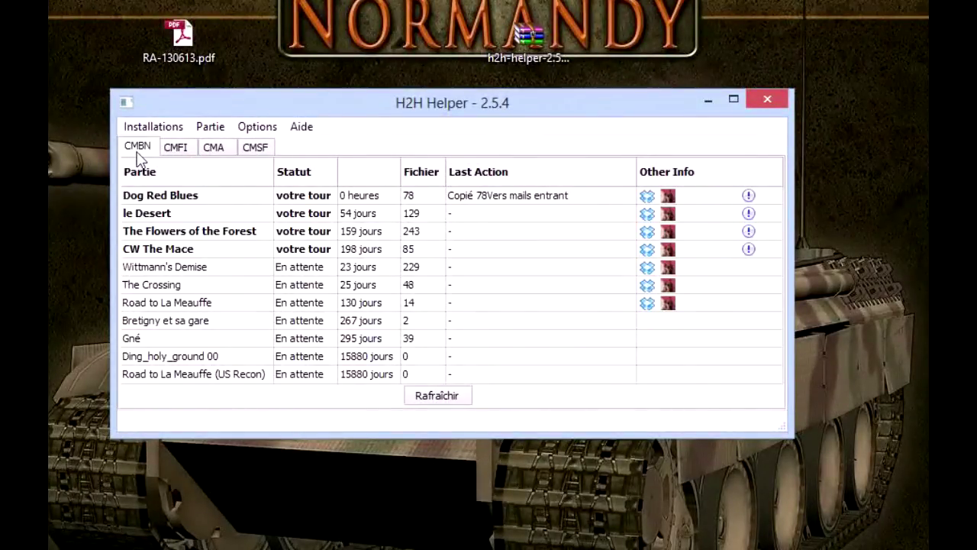
left_click(189, 151)
left_click(218, 150)
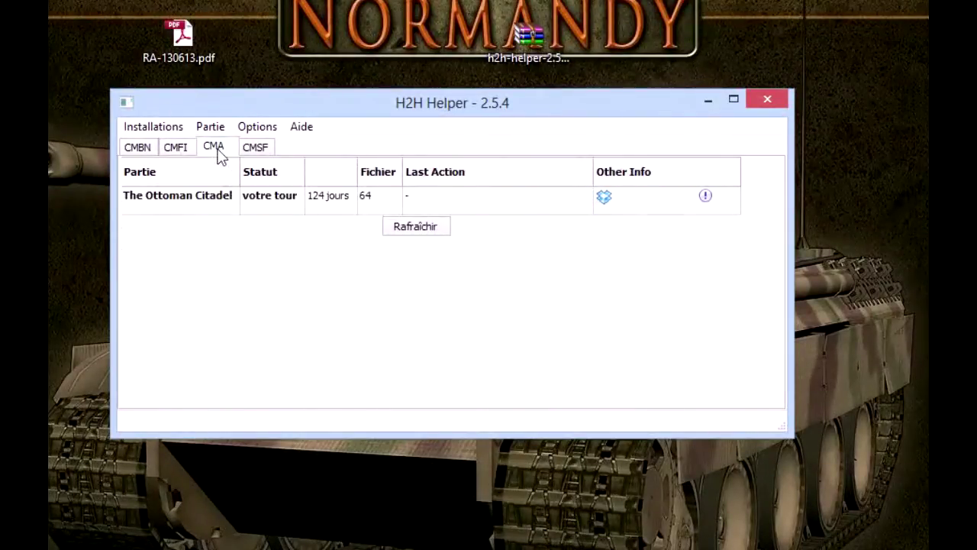
left_click(260, 151)
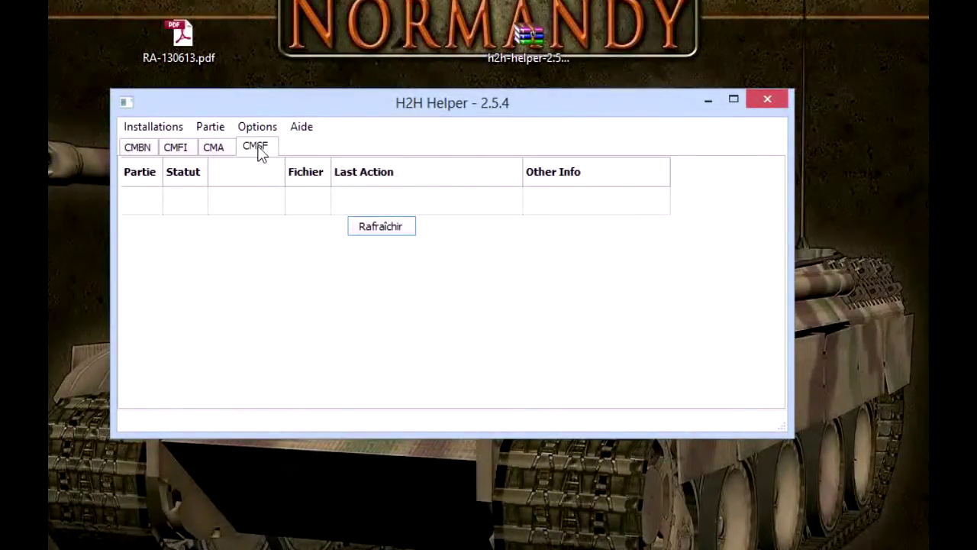
left_click(145, 148)
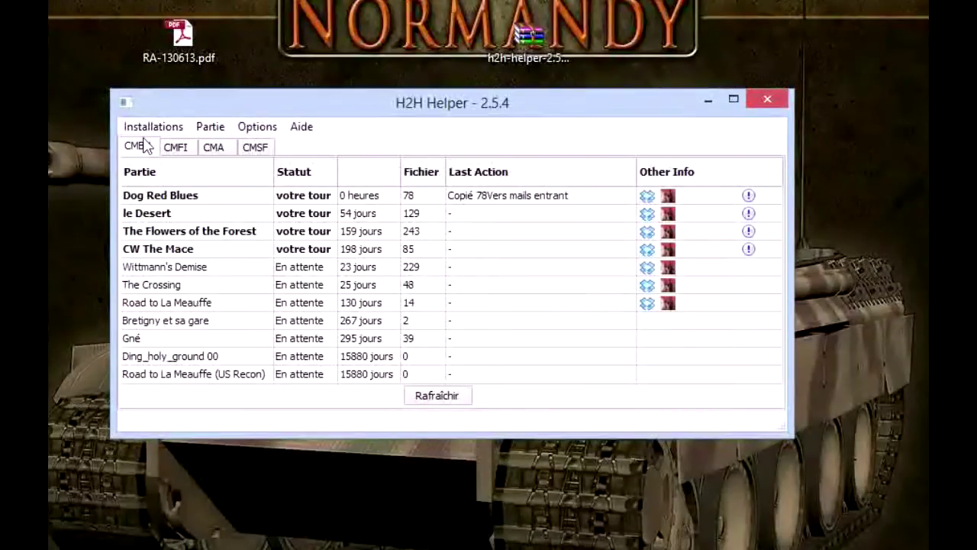
Try adding a new installation named "my combat mission", checking its root directory, executable and Dropbox location fields
left_click(151, 130)
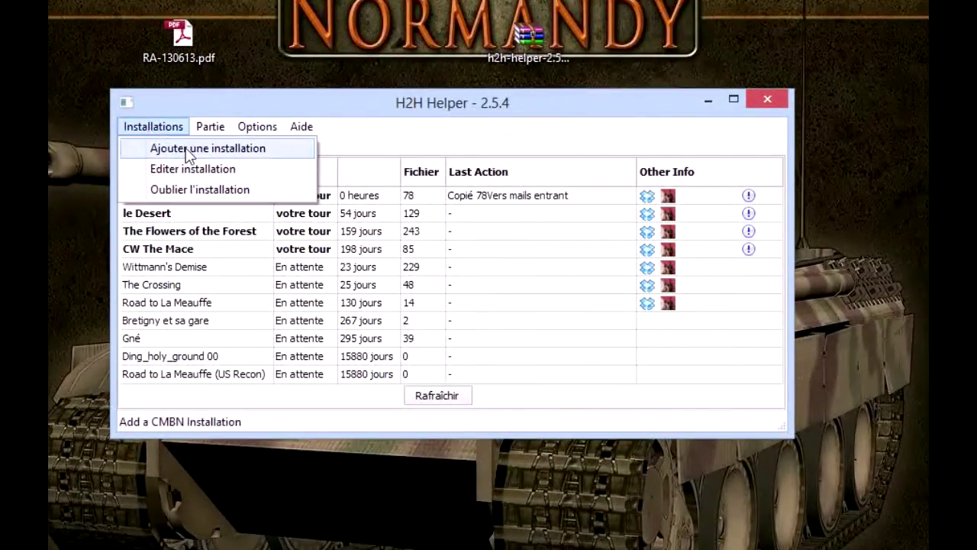
left_click(189, 150)
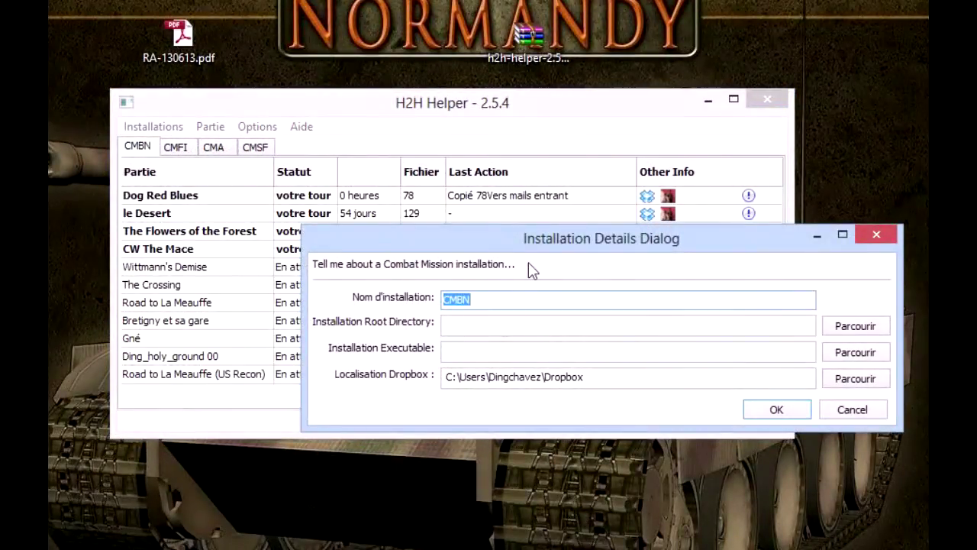
left_click_drag(517, 246, 364, 258)
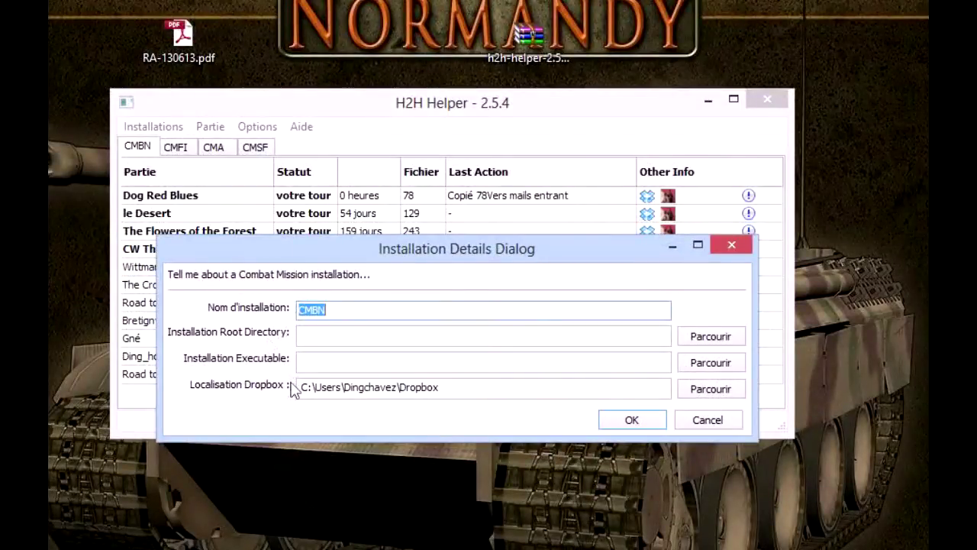
left_click(332, 311)
type("my combat mission")
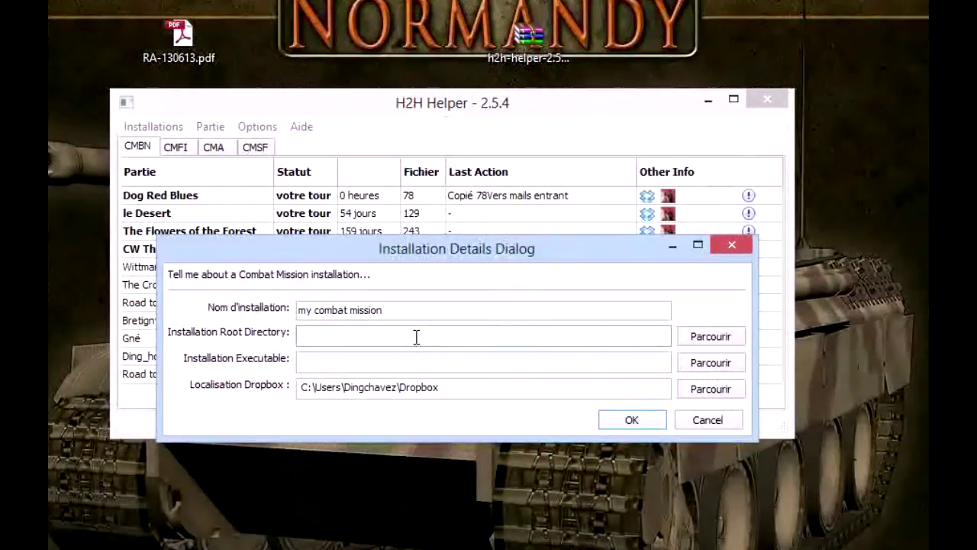
left_click(312, 361)
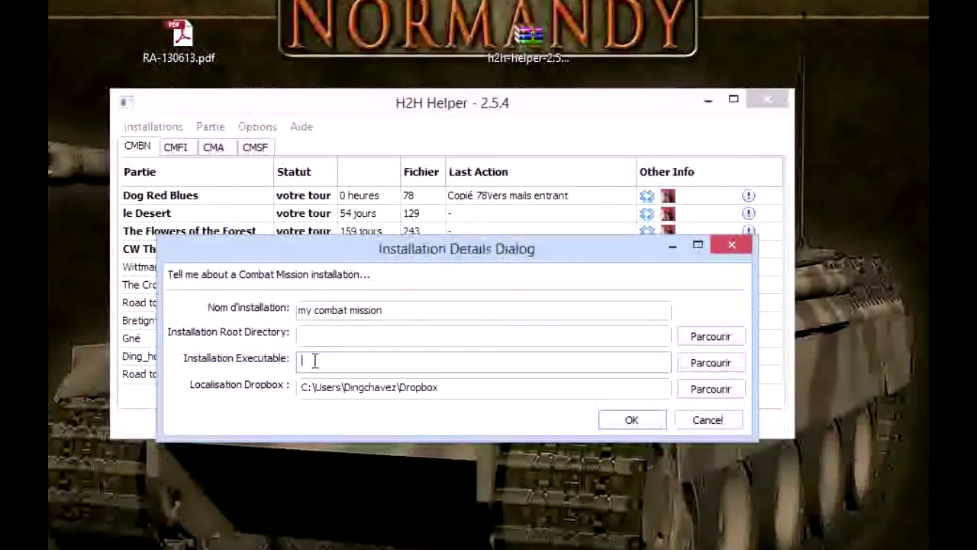
triple_click(462, 389)
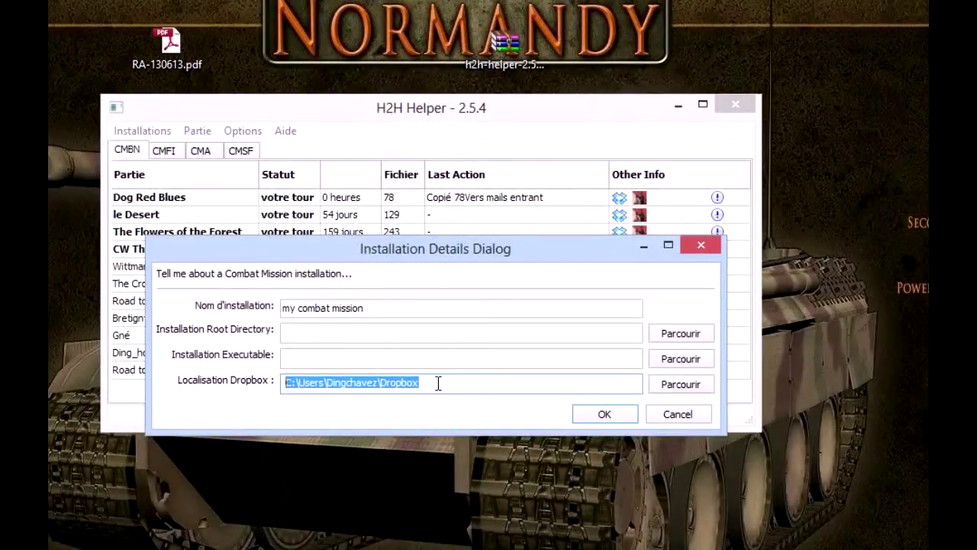
left_click(439, 383)
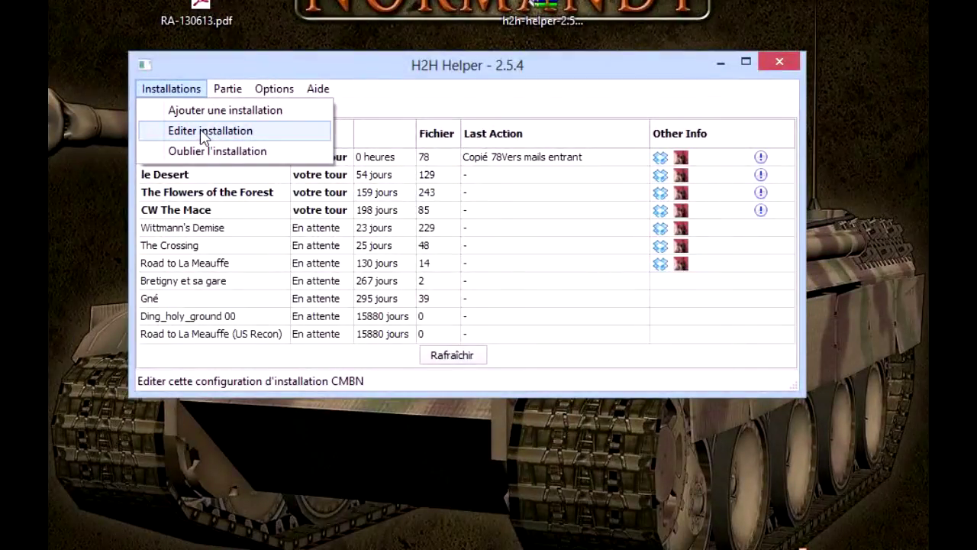
Open the CMBN installation's details for editing, review its root directory, executable path and Dropbox location, and close them
left_click(204, 133)
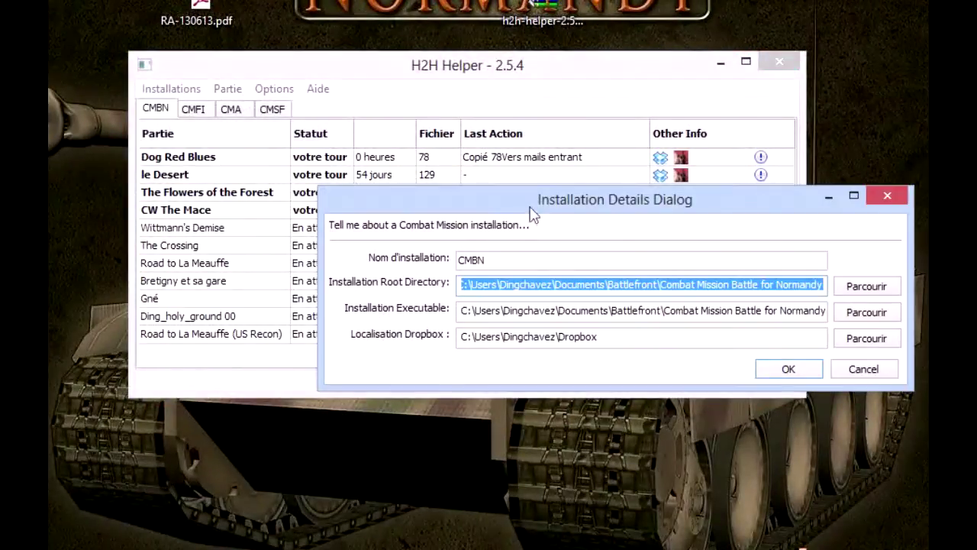
left_click_drag(729, 208, 589, 362)
left_click(456, 443)
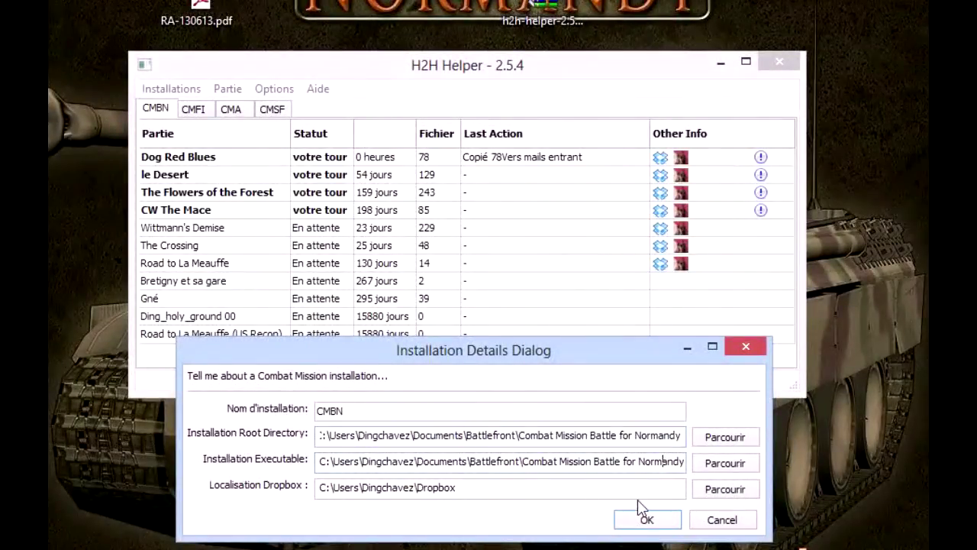
type("\\CM Normandy.exe")
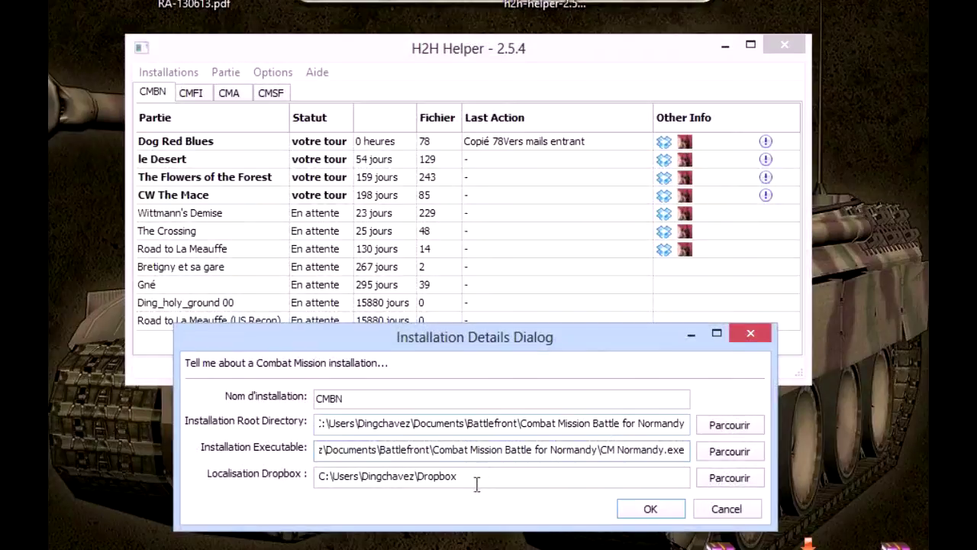
left_click(476, 485)
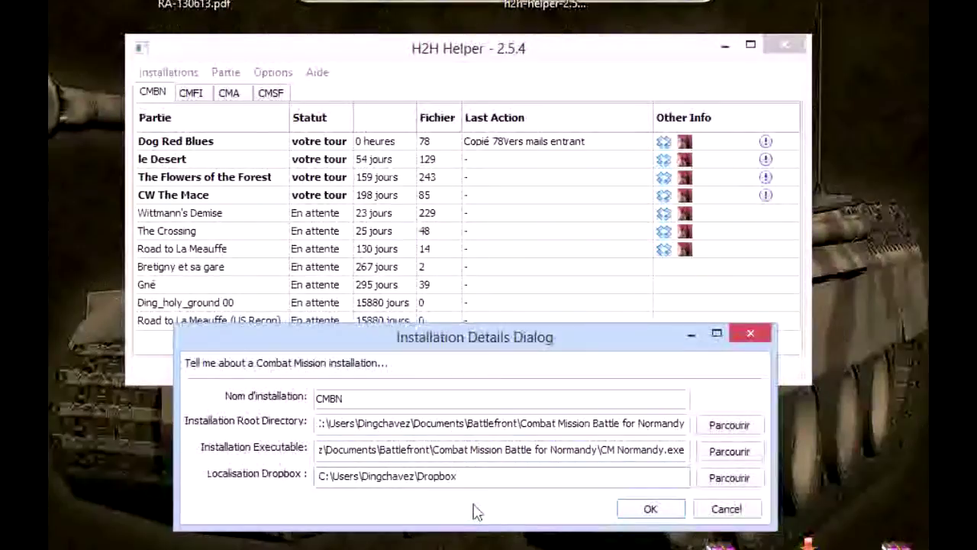
key("Return")
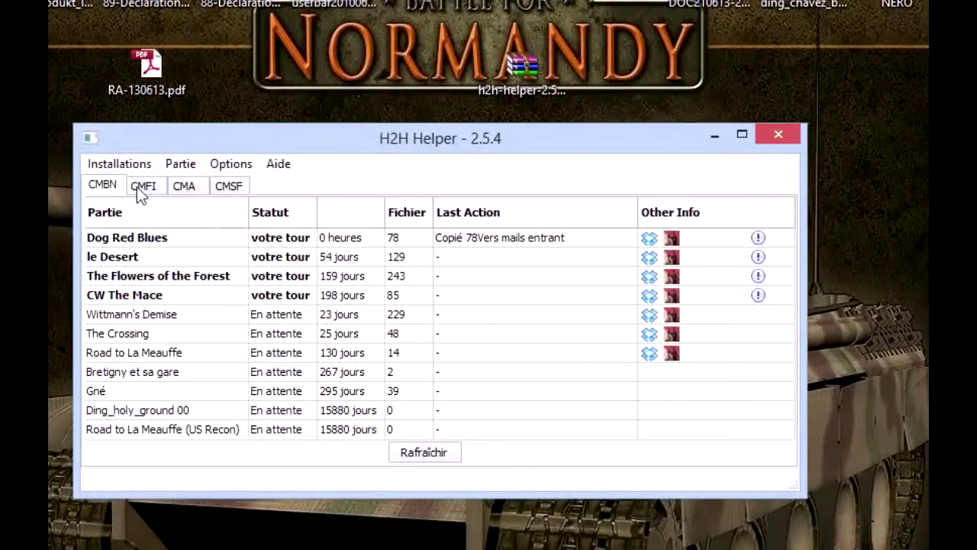
View the game lists of the CMFI and CMA installations
left_click(138, 189)
left_click(188, 188)
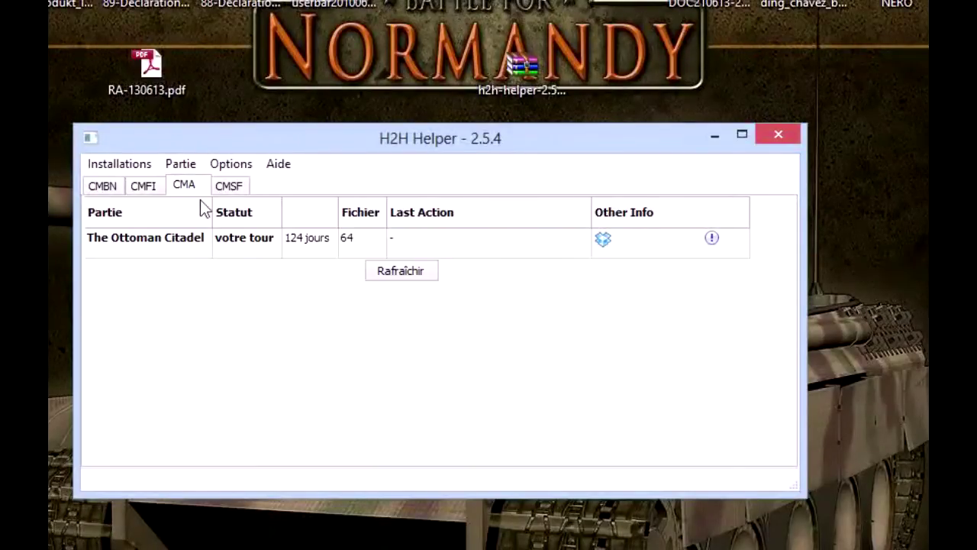
View the CMSF and CMFI game lists and return to the CMBN list
left_click(233, 186)
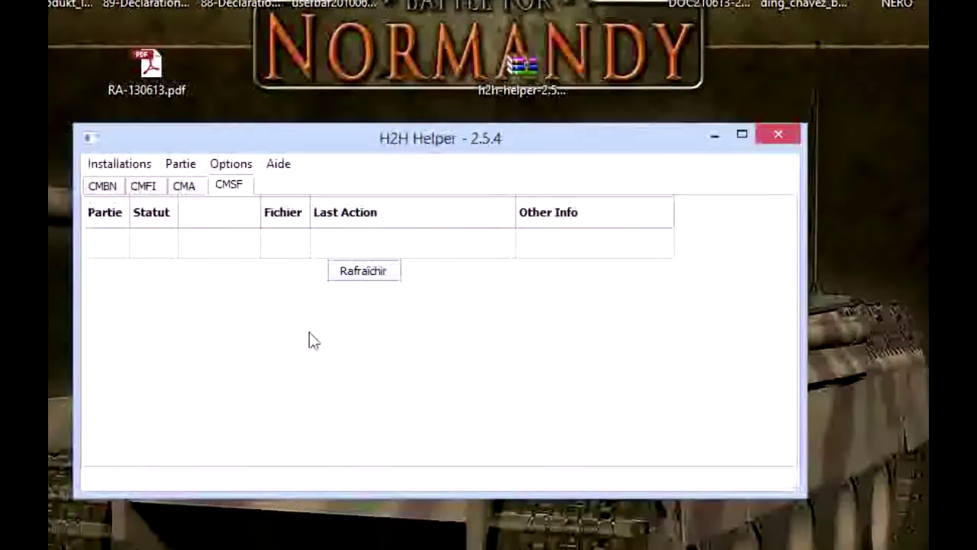
left_click(141, 188)
left_click(101, 188)
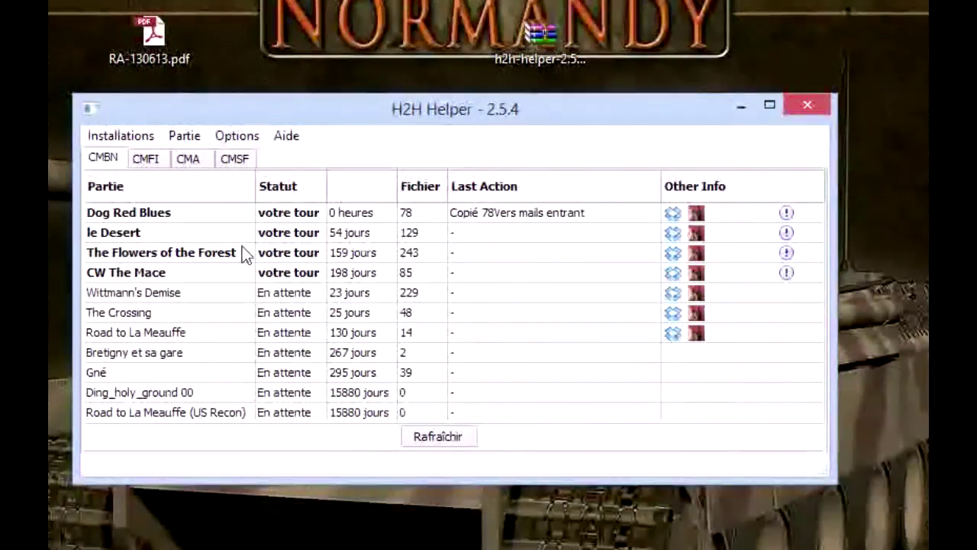
Check the option for forgetting an installation for CMBN and for CMSF, leaving both installations in place, and return to the CMBN list
left_click(124, 137)
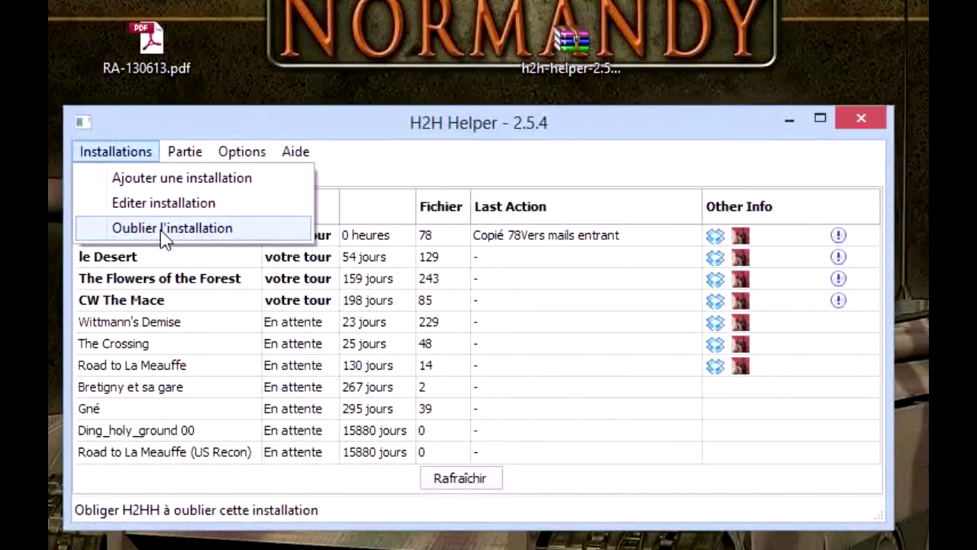
left_click(343, 122)
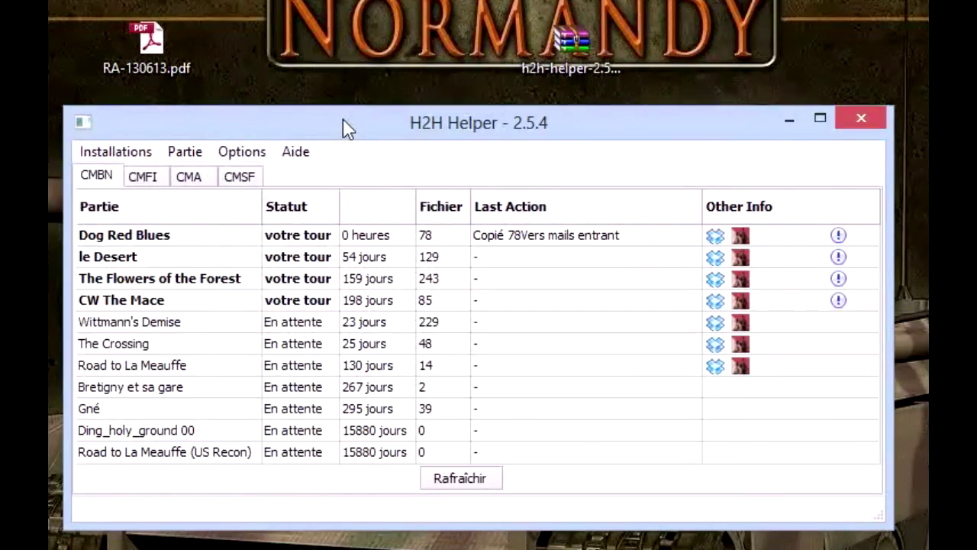
left_click(248, 184)
left_click(145, 151)
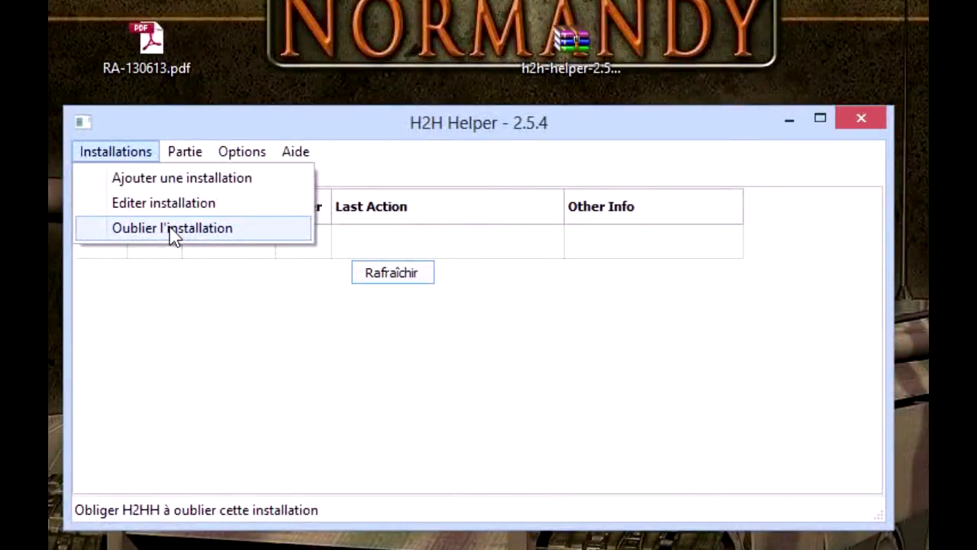
left_click(322, 118)
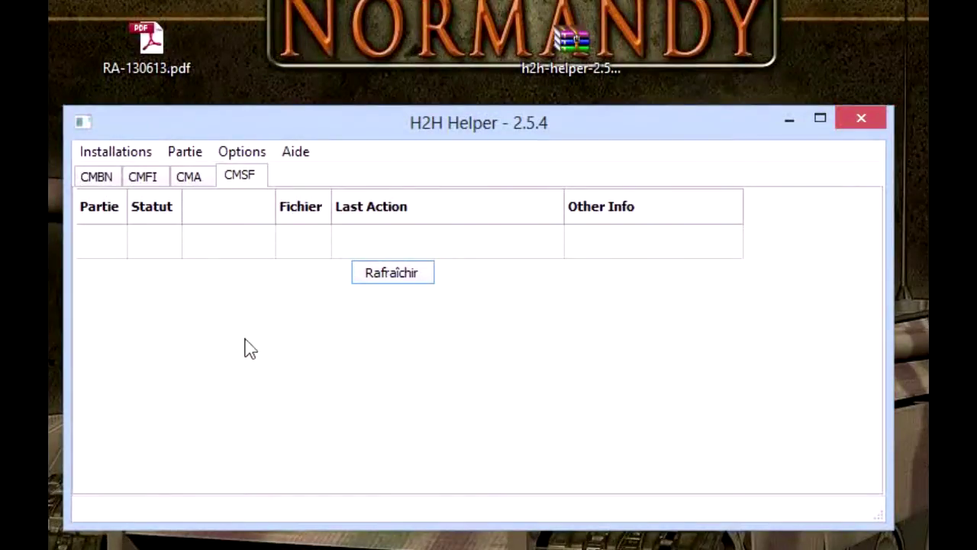
left_click(97, 175)
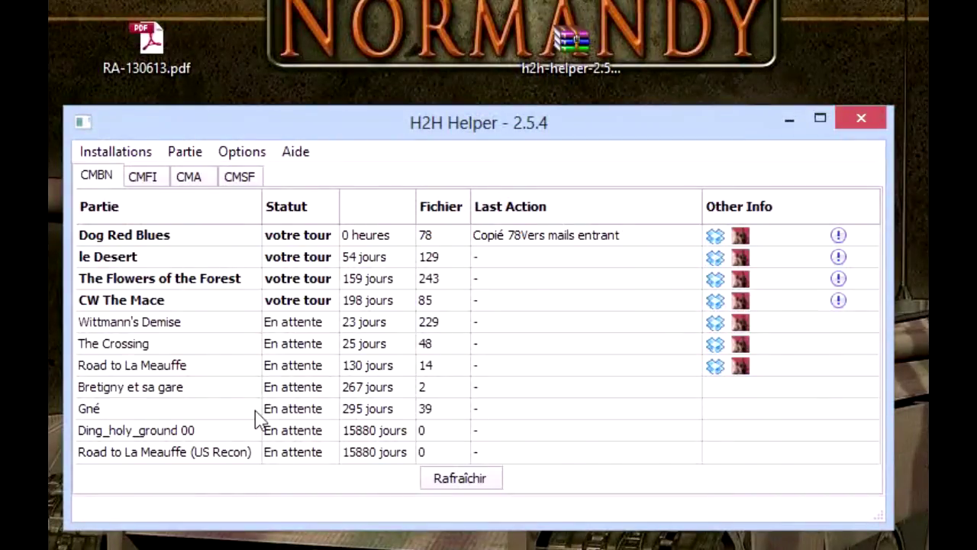
Go through the CMBN games, highlighting Ding_holy_ground 00, Bretigny et sa gare, Wittmann's Demise and finally Dog Red Blues
left_click(359, 432)
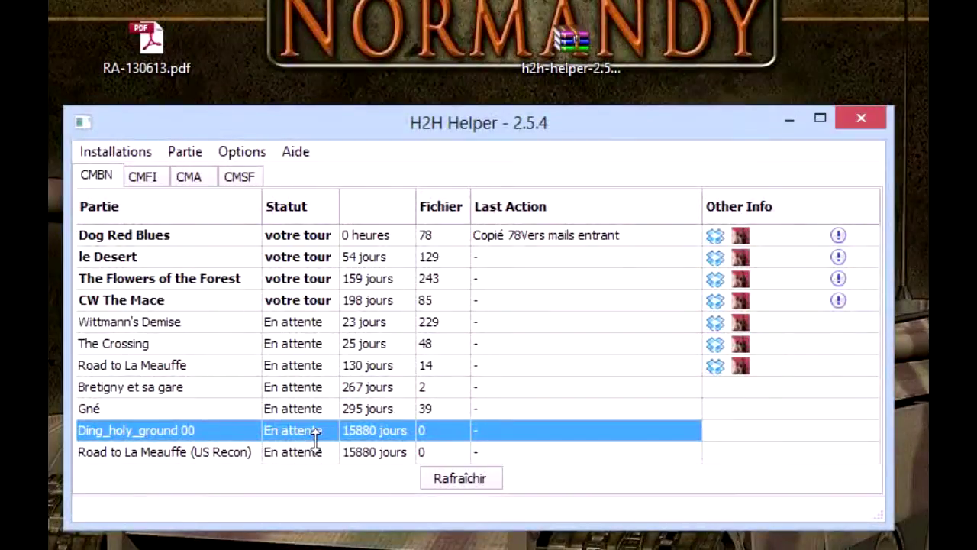
left_click(187, 393)
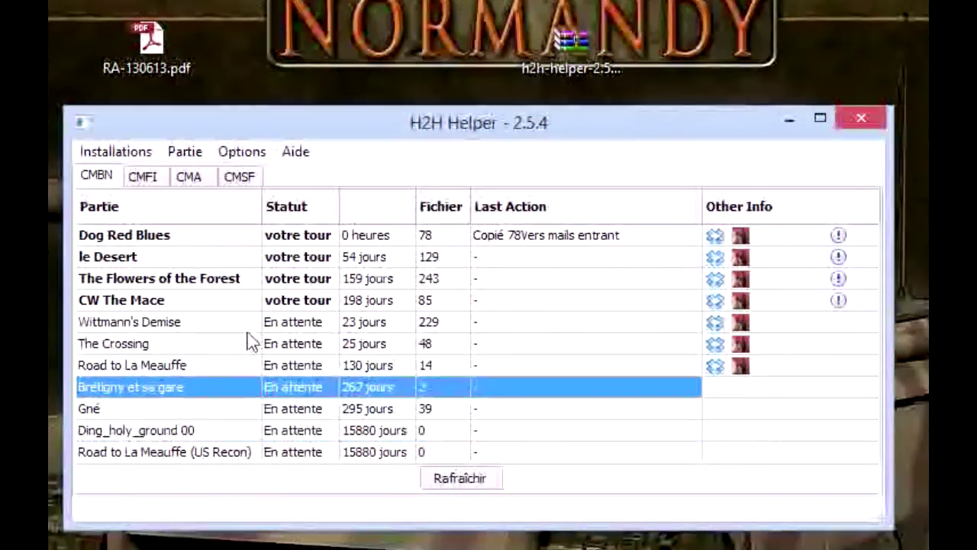
left_click(246, 329)
left_click(206, 239)
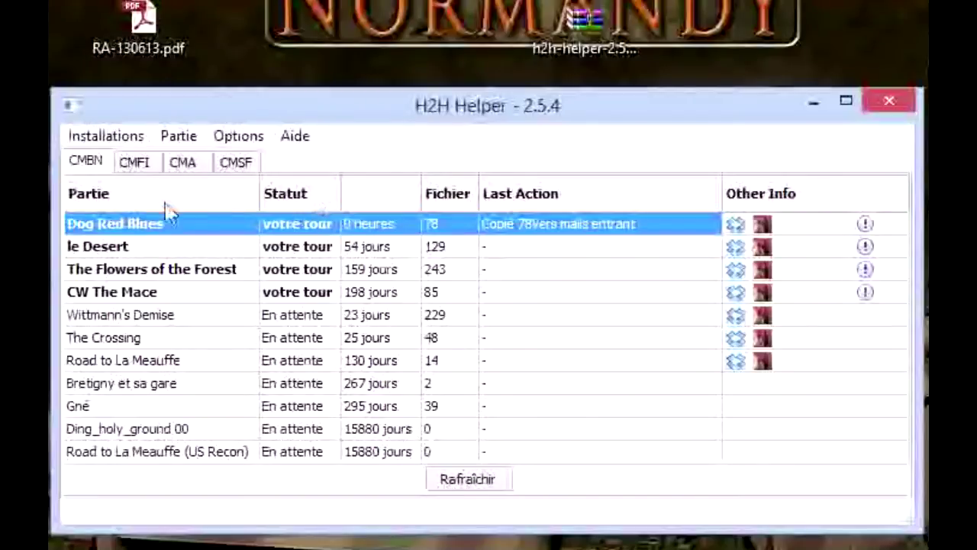
left_click(106, 203)
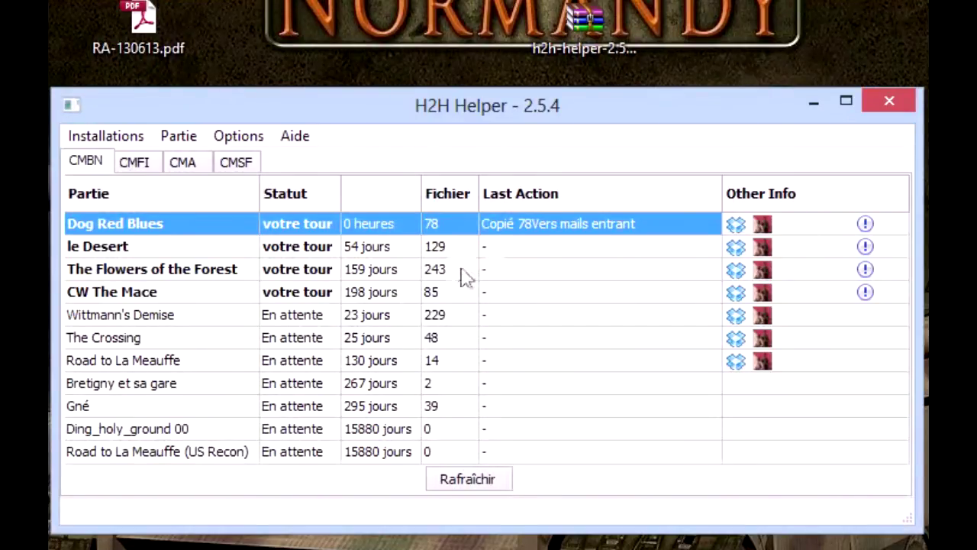
Open the notes of the Dog Red Blues game and write "I m losing big time"
right_click(188, 231)
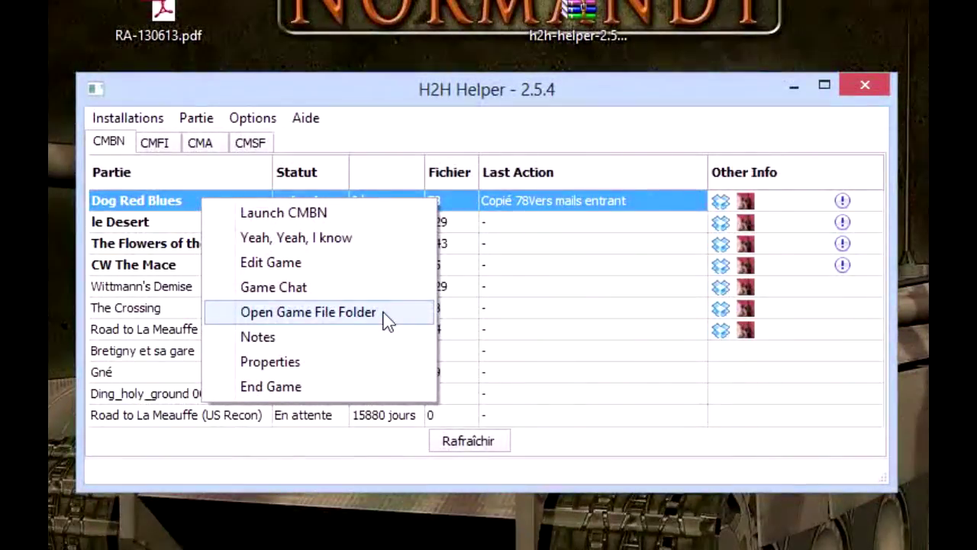
left_click(259, 339)
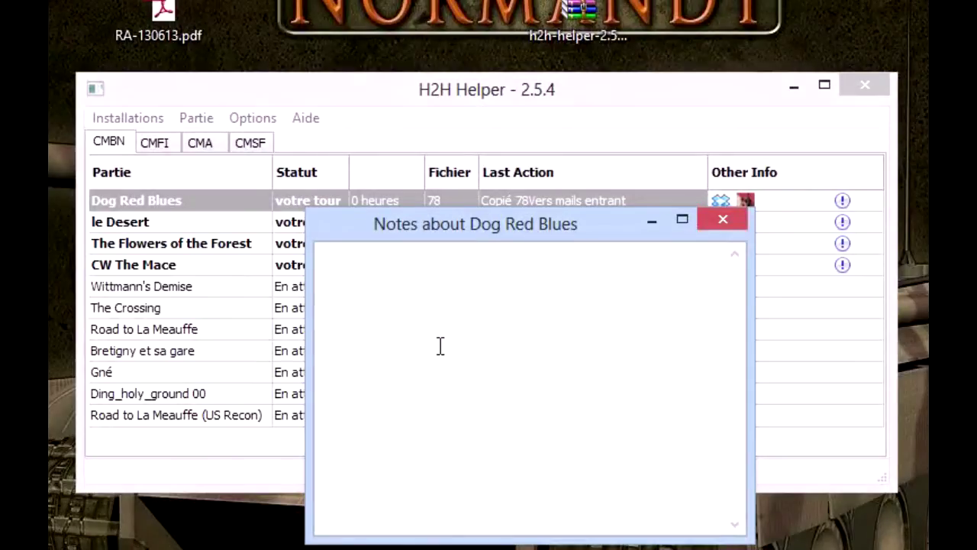
type("I m")
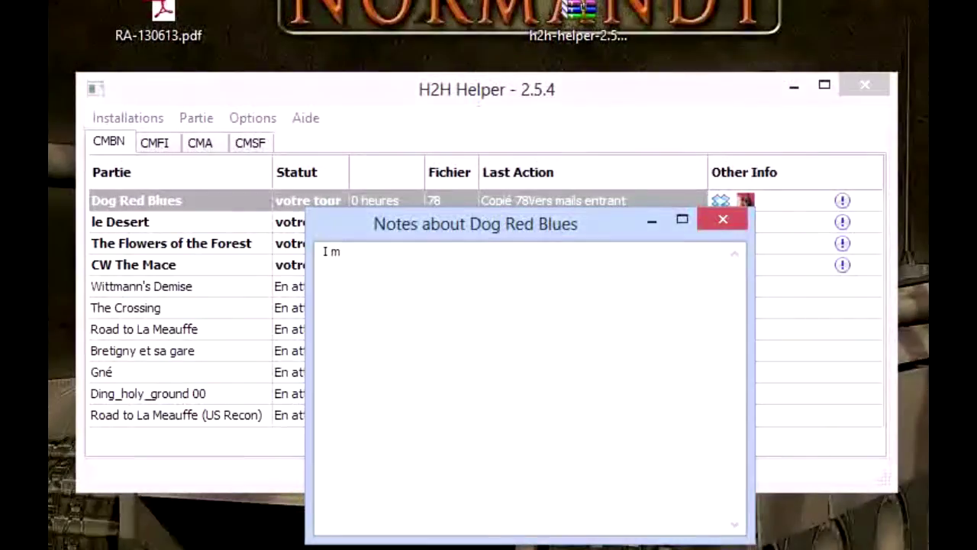
type(" losing")
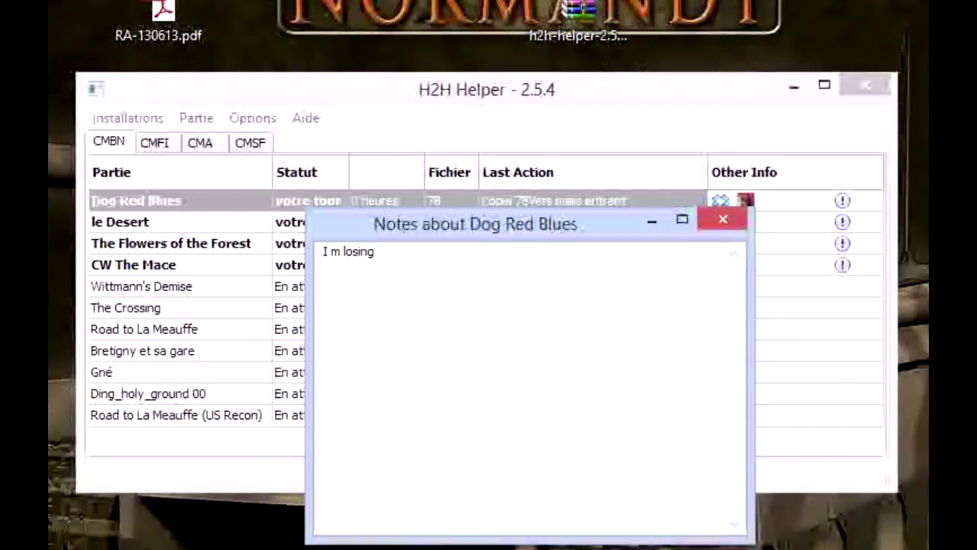
type(" big time")
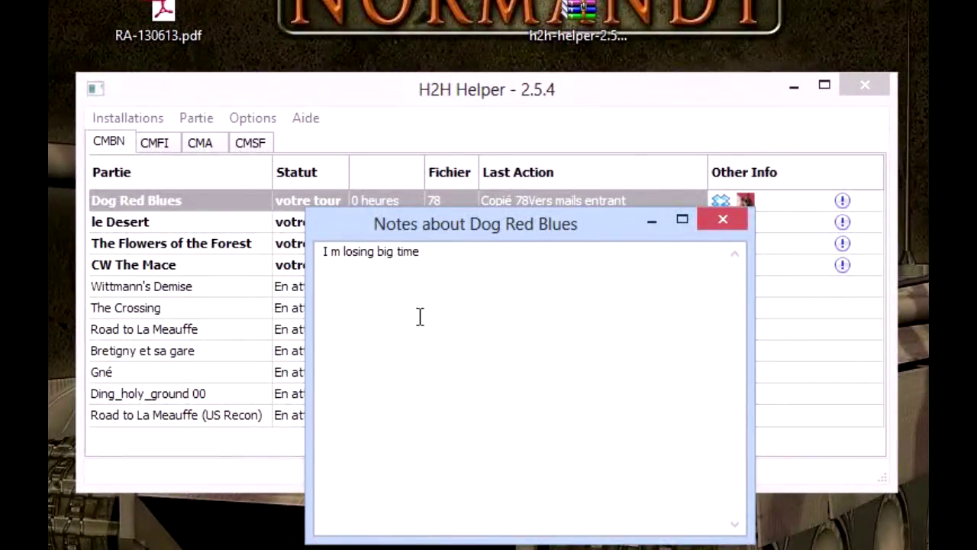
Erase the whole text from the Dog Red Blues notes
key("BackSpace")
key("BackSpace")
key("BackSpace")
key("BackSpace")
key("BackSpace")
key("BackSpace")
key("BackSpace")
key("BackSpace")
key("BackSpace")
key("BackSpace")
key("BackSpace")
key("BackSpace")
key("BackSpace")
key("BackSpace")
key("BackSpace")
key("BackSpace")
key("BackSpace")
key("BackSpace")
key("BackSpace")
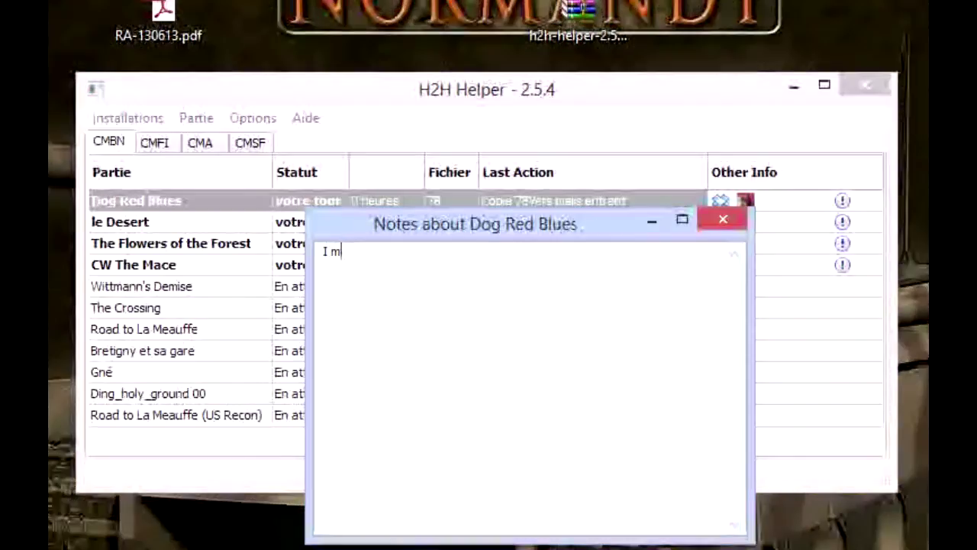
type("I")
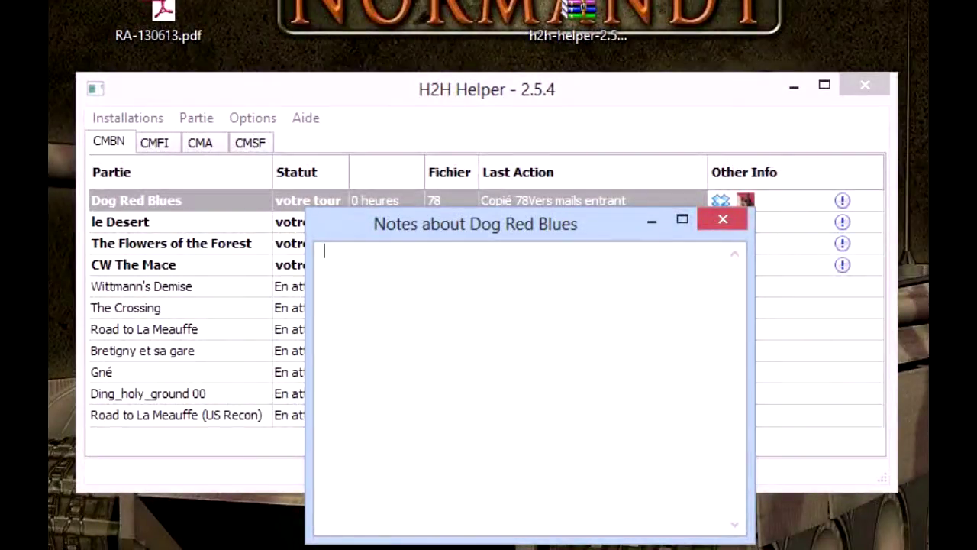
View the properties of the Dog Red Blues game and close them
right_click(251, 205)
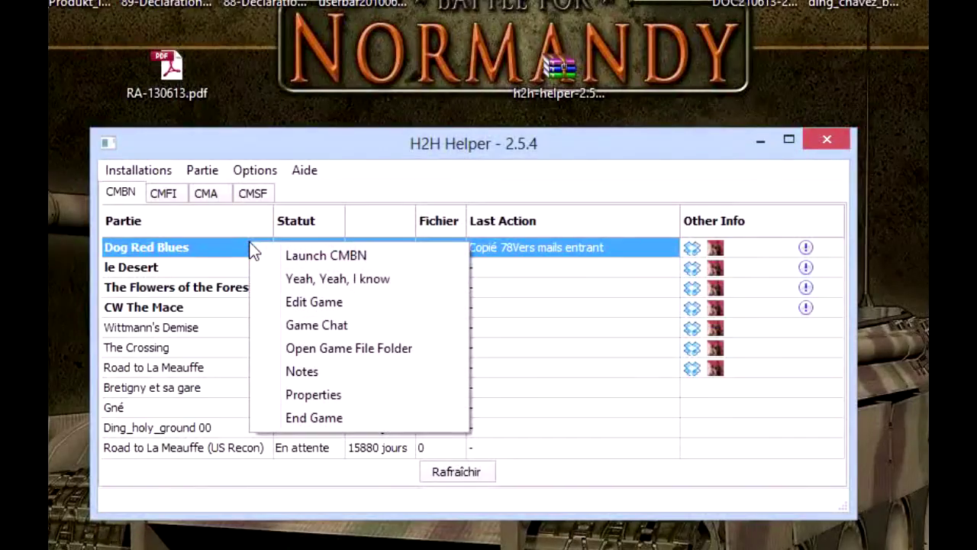
left_click(335, 394)
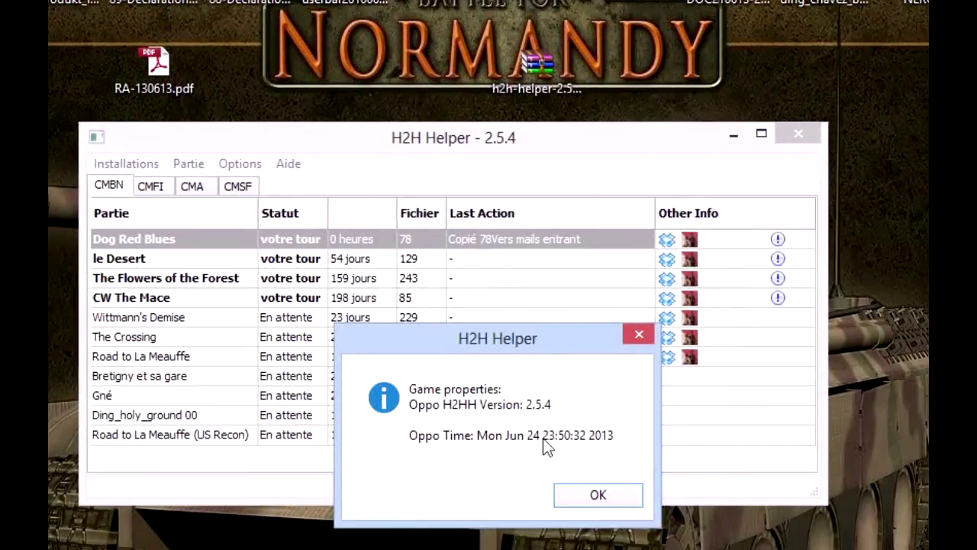
left_click(596, 495)
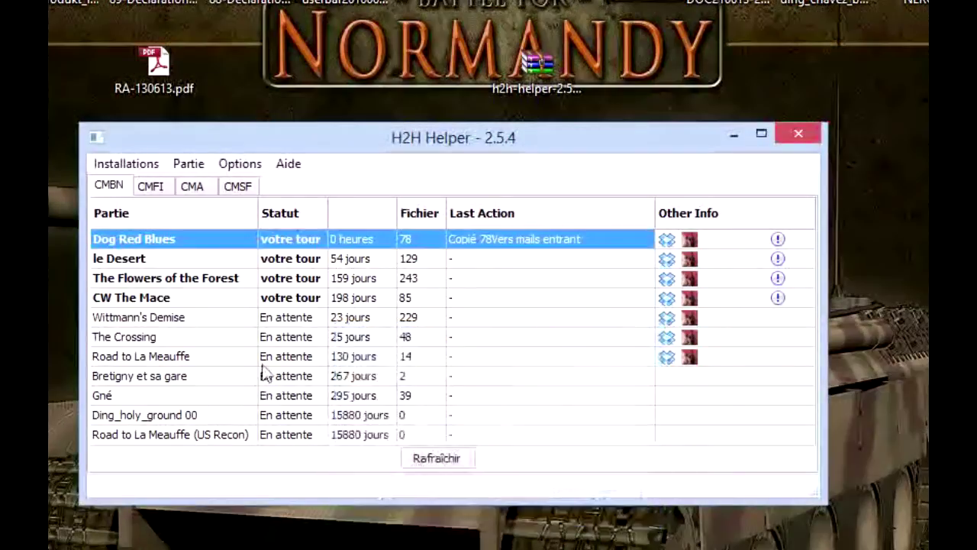
Open the game chat of Dog Red Blues, read the latest messages exchanged with the opponent, and close it
right_click(212, 247)
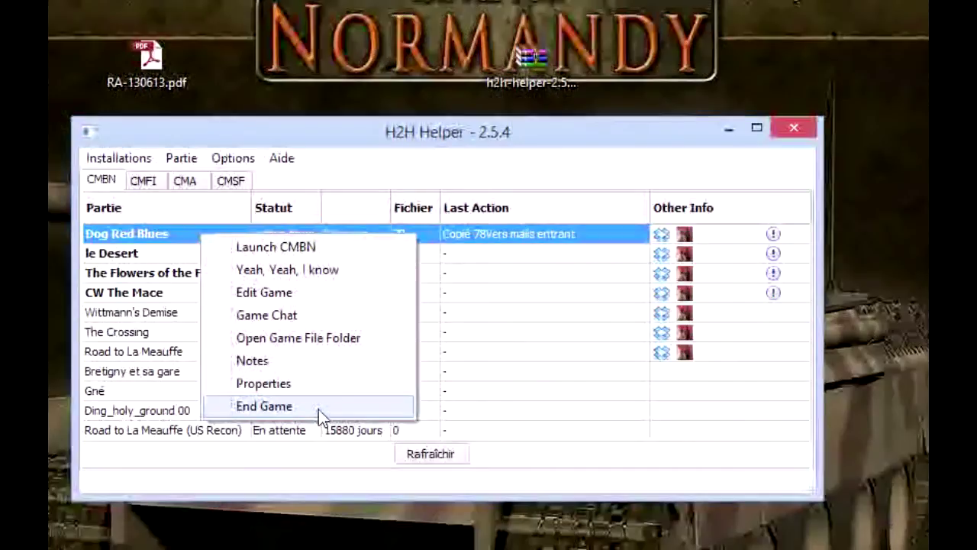
left_click(319, 409)
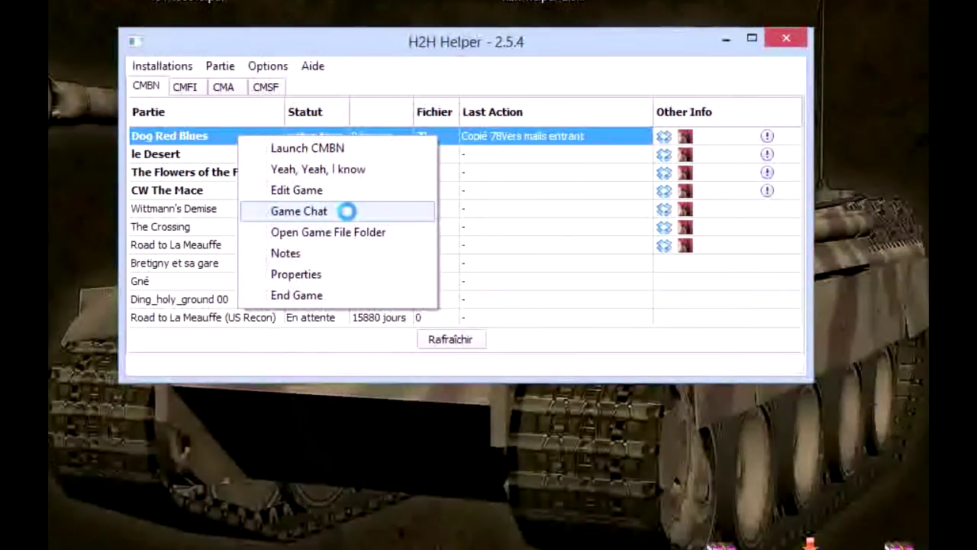
left_click(346, 210)
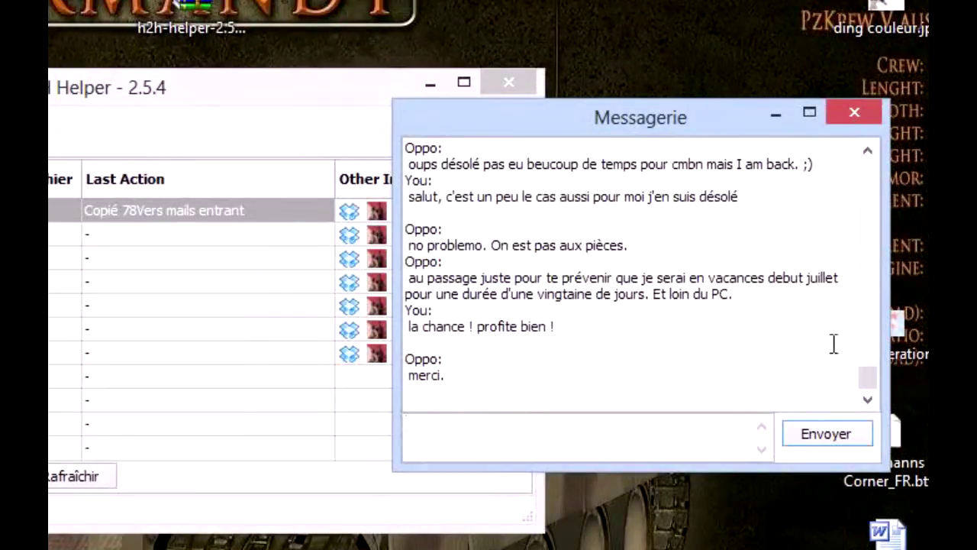
mouse_move(868, 378)
left_mouse_down()
mouse_move(878, 204)
mouse_move(876, 387)
left_mouse_up()
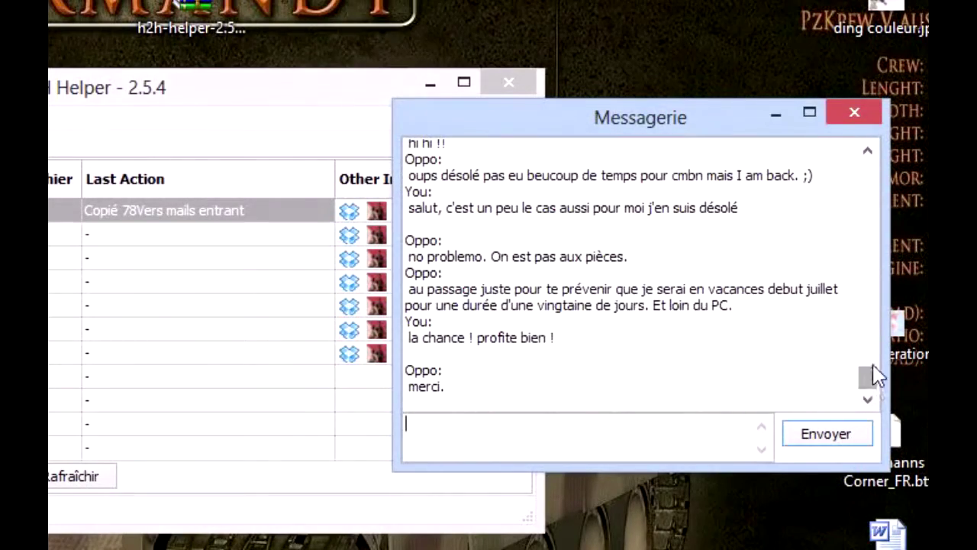
left_click_drag(731, 130, 557, 249)
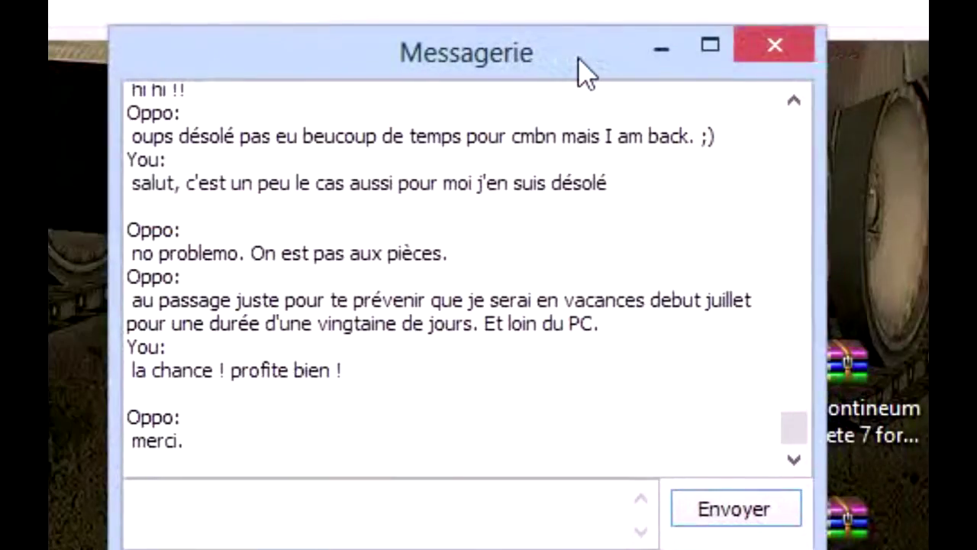
left_click_drag(584, 73, 550, 53)
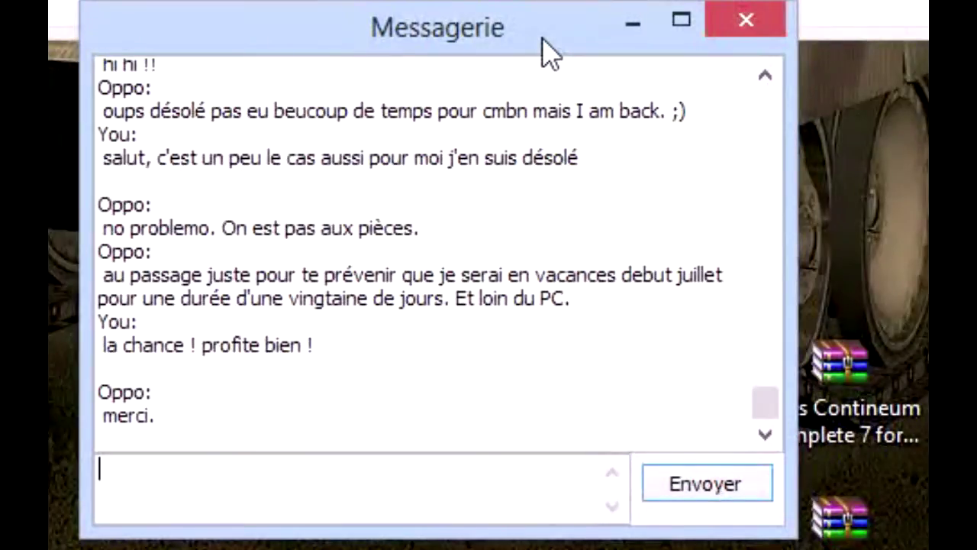
left_click(744, 23)
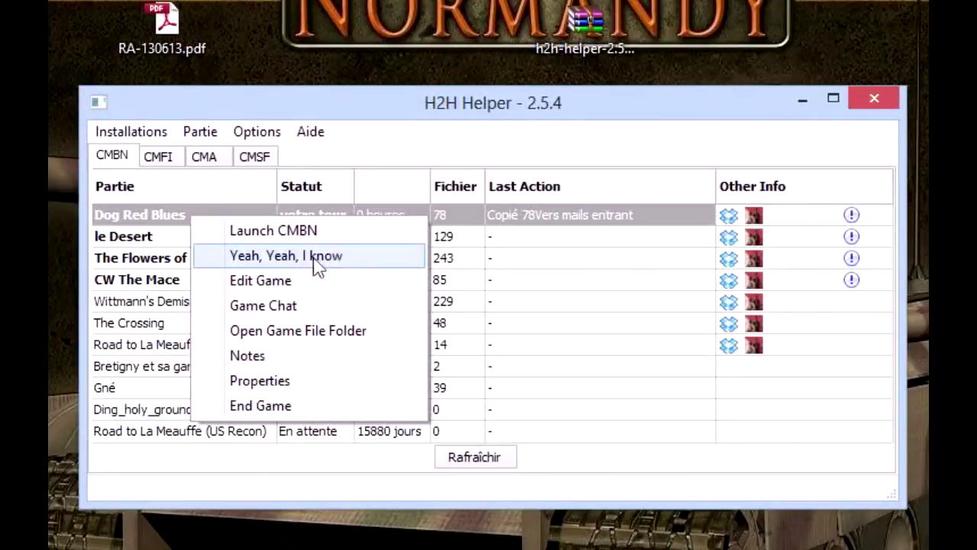
Open the Dog Red Blues game details for editing, review its game directory and full application path, and close them
left_click(261, 281)
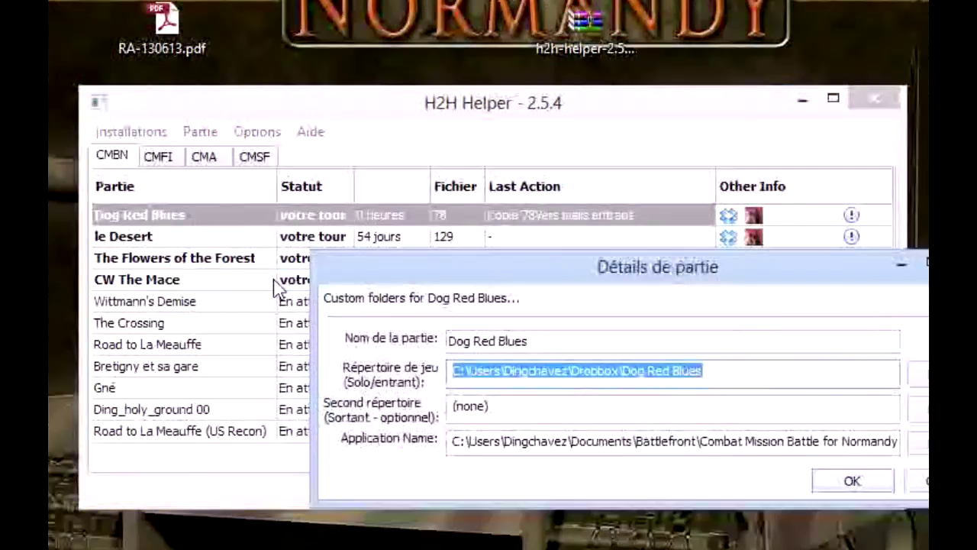
left_click(753, 371)
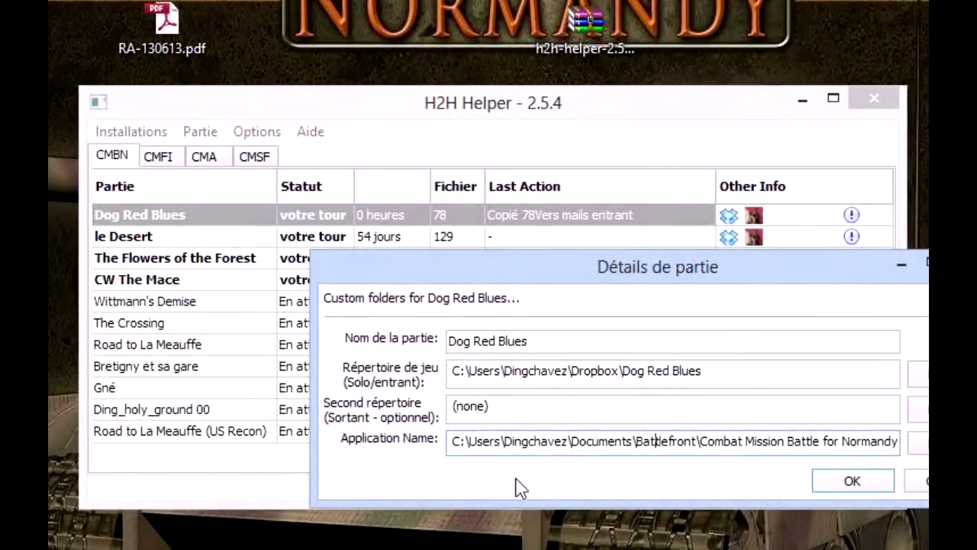
key("Left")
key("Right")
key("Right")
key("Right")
key("Right")
key("Right")
key("Right")
key("Right")
key("Right")
key("Right")
key("Right")
key("Right")
key("Right")
key("Right")
key("Right")
key("Right")
key("Right")
key("Right")
key("Right")
key("Right")
key("Right")
key("Right")
key("Right")
key("Right")
key("Right")
key("Right")
key("Right")
key("Right")
key("Right")
key("Right")
key("Right")
key("Right")
key("Right")
key("Right")
key("Right")
key("Right")
key("Right")
key("Right")
key("Right")
key("Right")
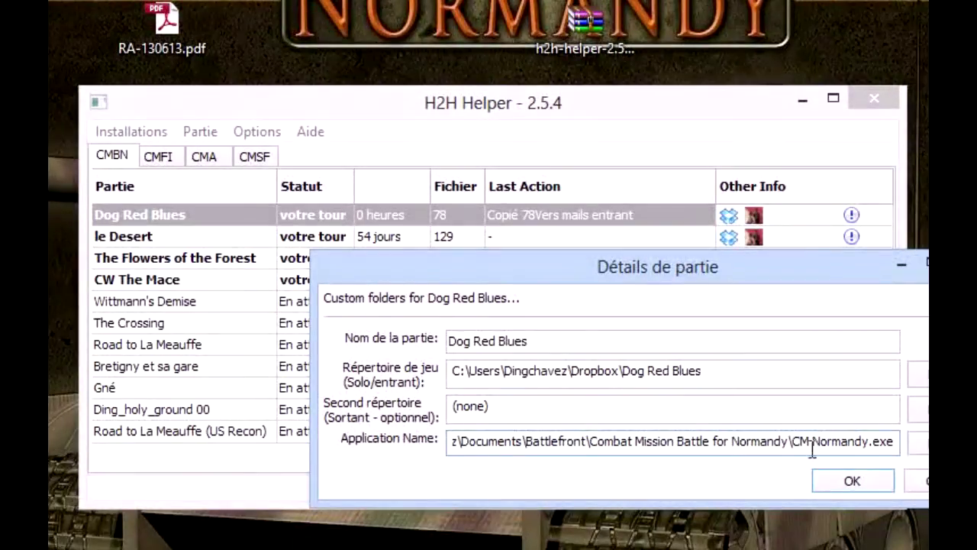
left_click(866, 489)
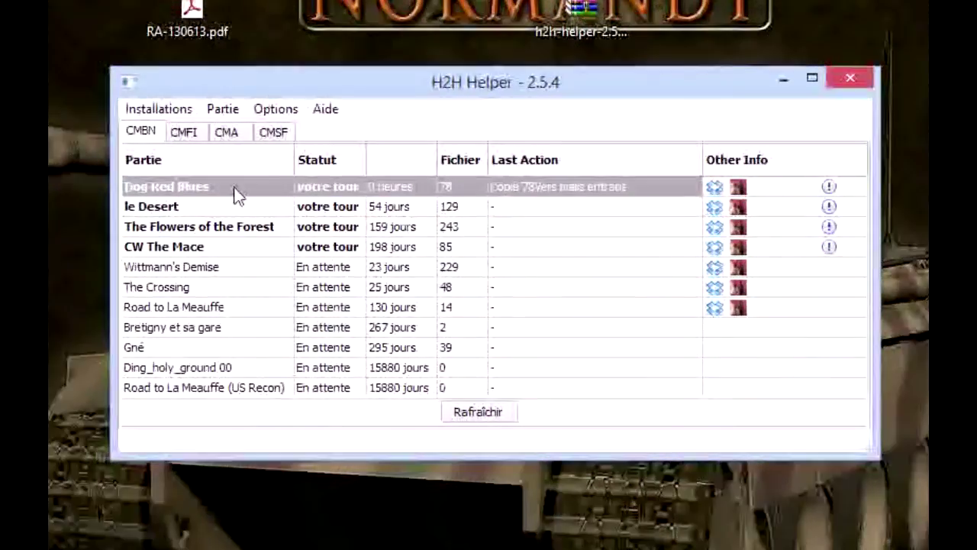
right_click(234, 193)
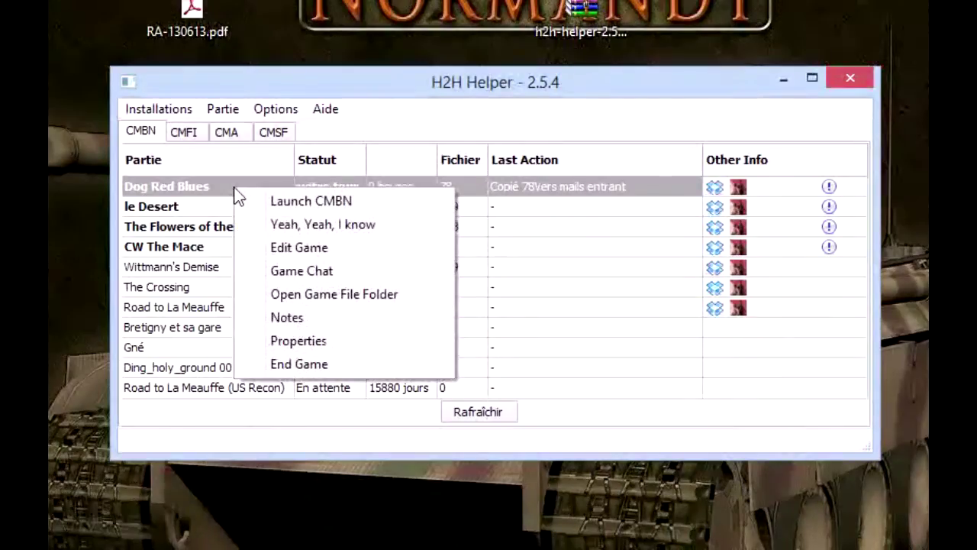
left_click(356, 81)
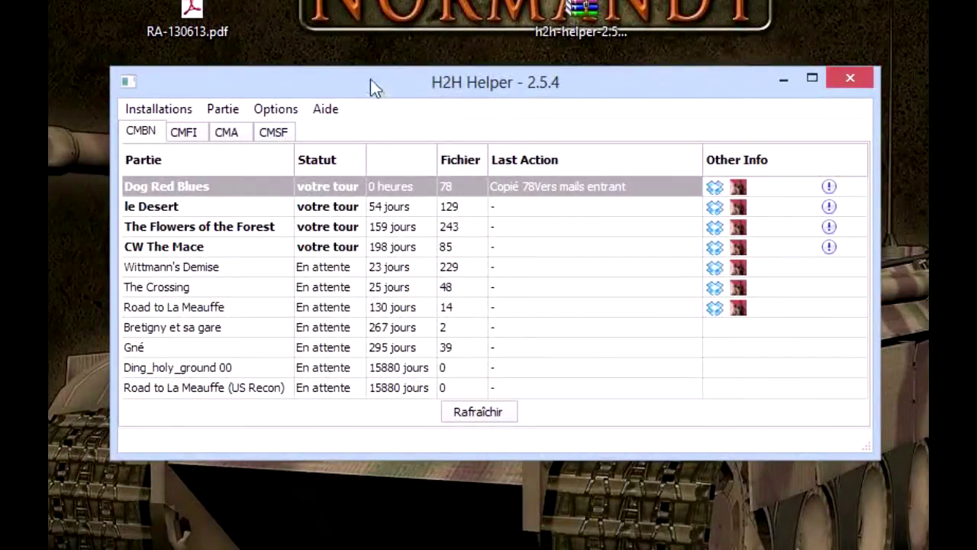
left_click_drag(372, 87, 342, 115)
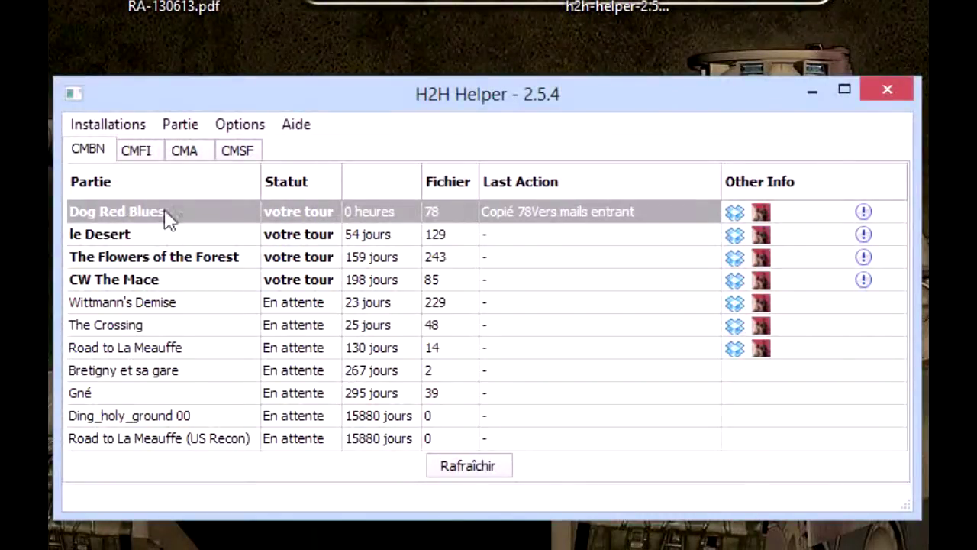
Review the commands available for the Dog Red Blues game, from launching CMBN to ending the game
left_click(164, 215)
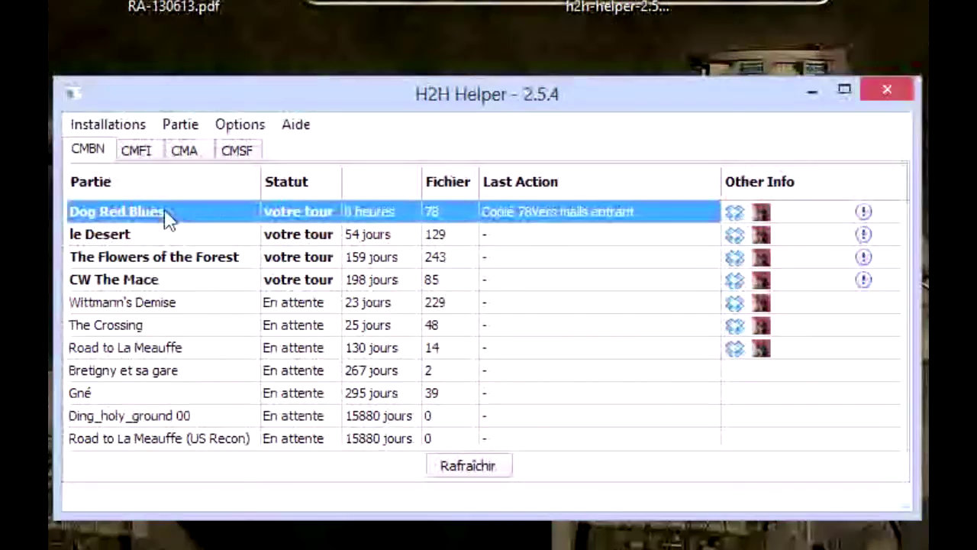
right_click(227, 219)
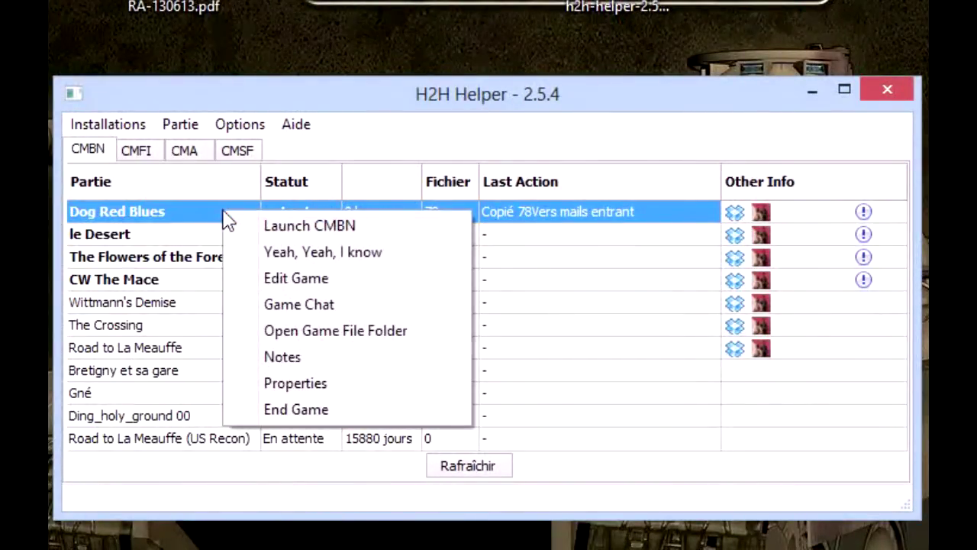
left_click(313, 228)
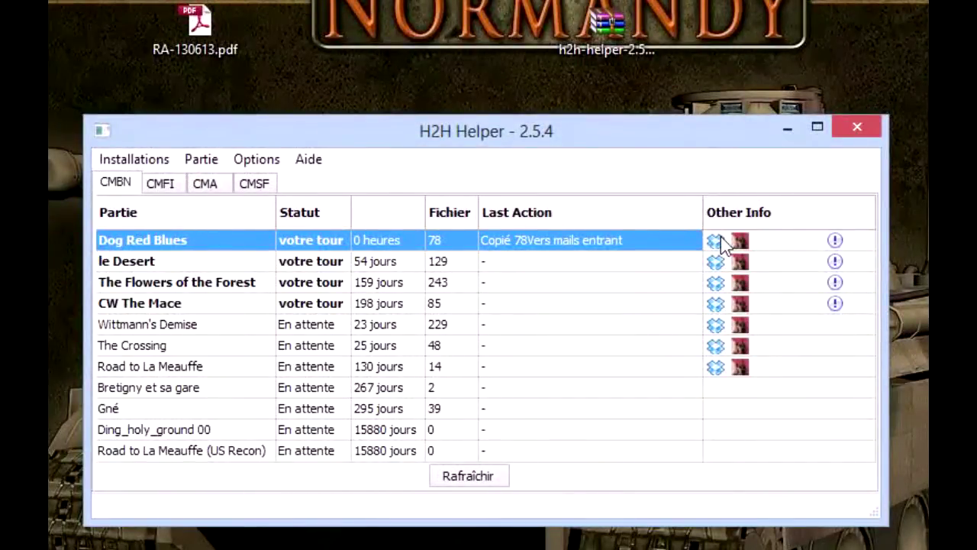
left_click(201, 159)
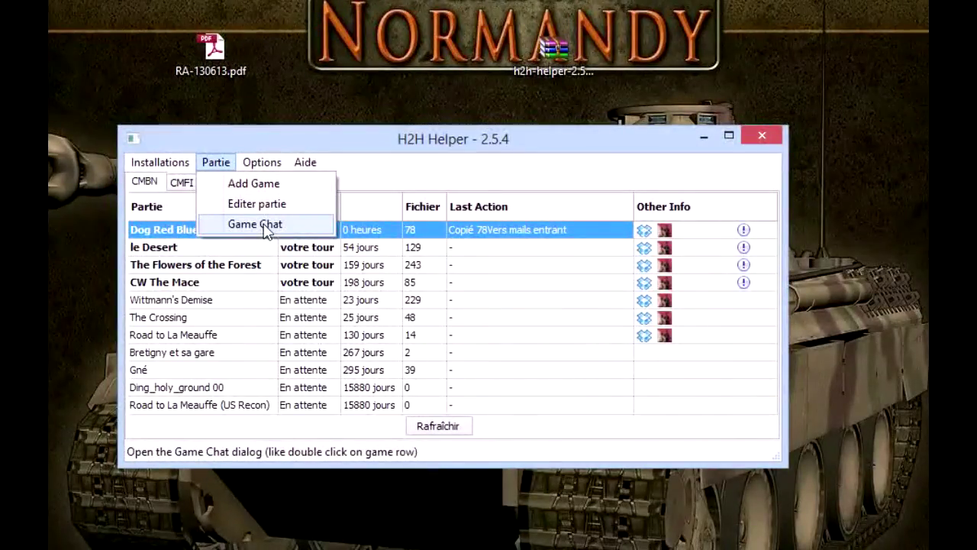
left_click(339, 142)
right_click(207, 230)
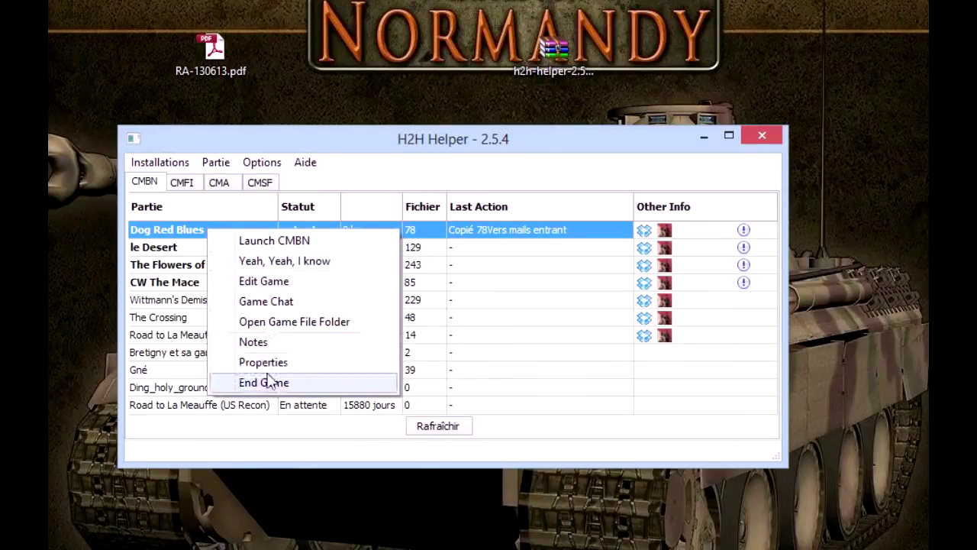
Turn the Status Icon option off and back on, checking the system tray after each change
left_click(262, 163)
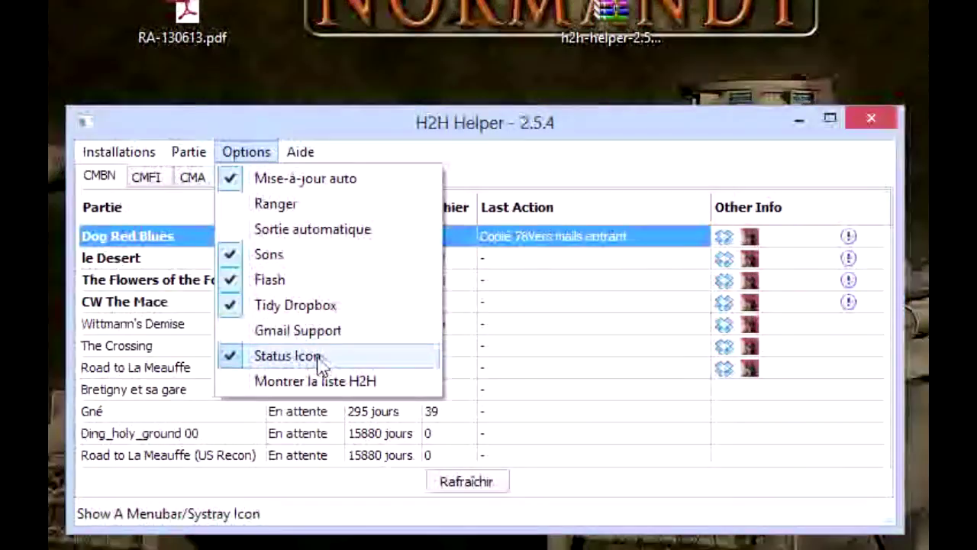
left_click(234, 361)
left_click(827, 526)
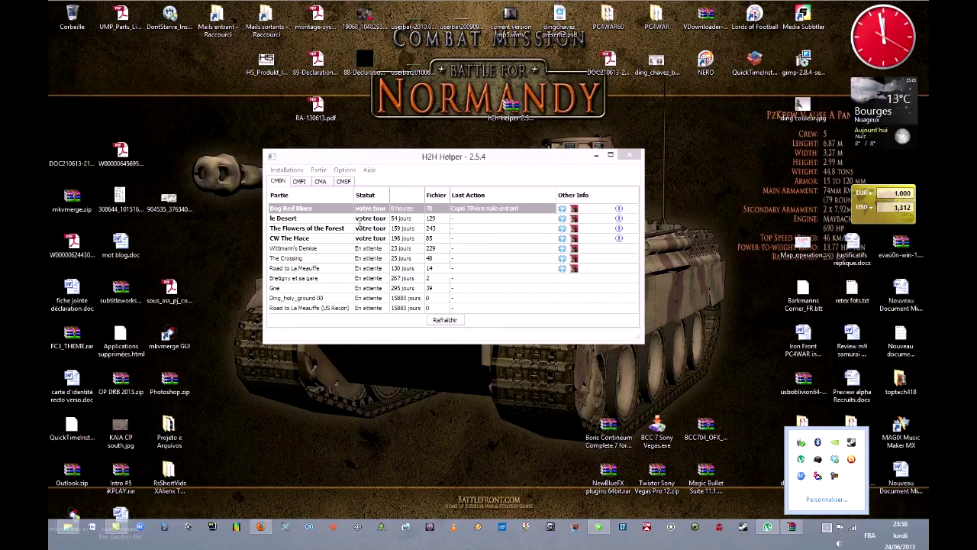
left_click(345, 169)
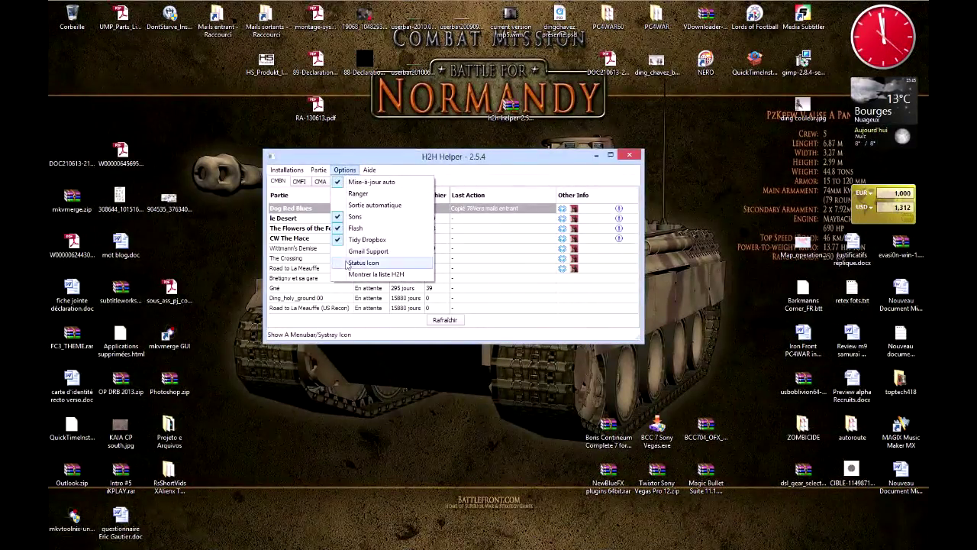
left_click(348, 263)
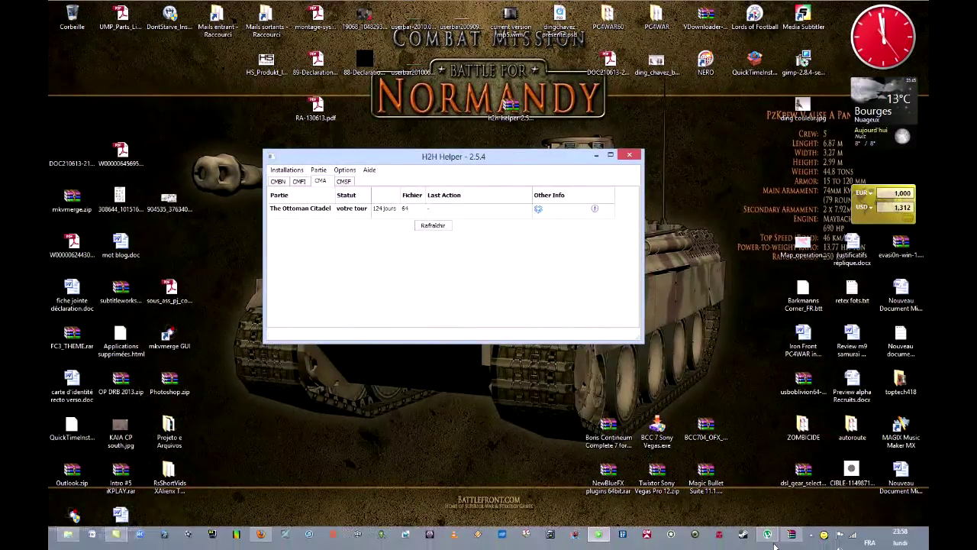
mouse_move(824, 529)
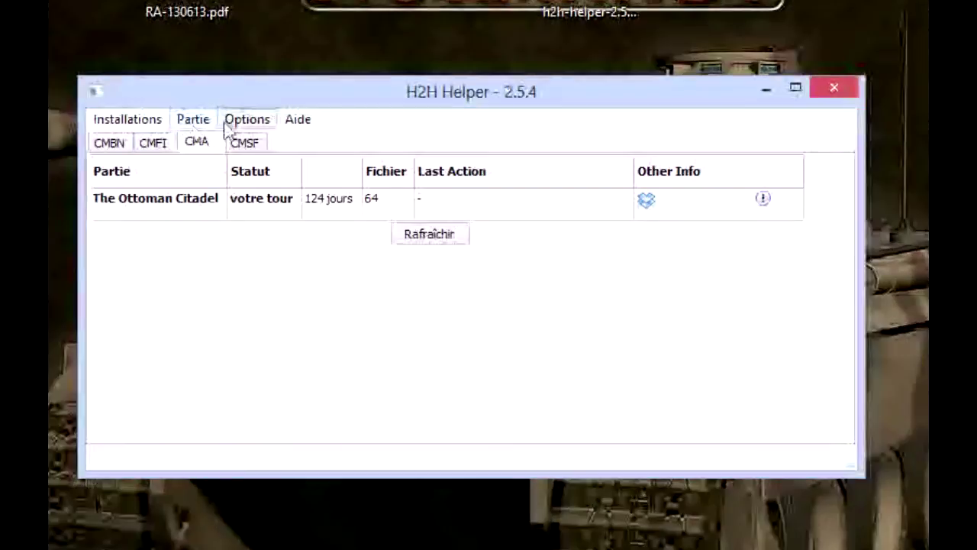
Show the H2H Helper log, examine the status check entries for each game, and close the log
left_click(235, 122)
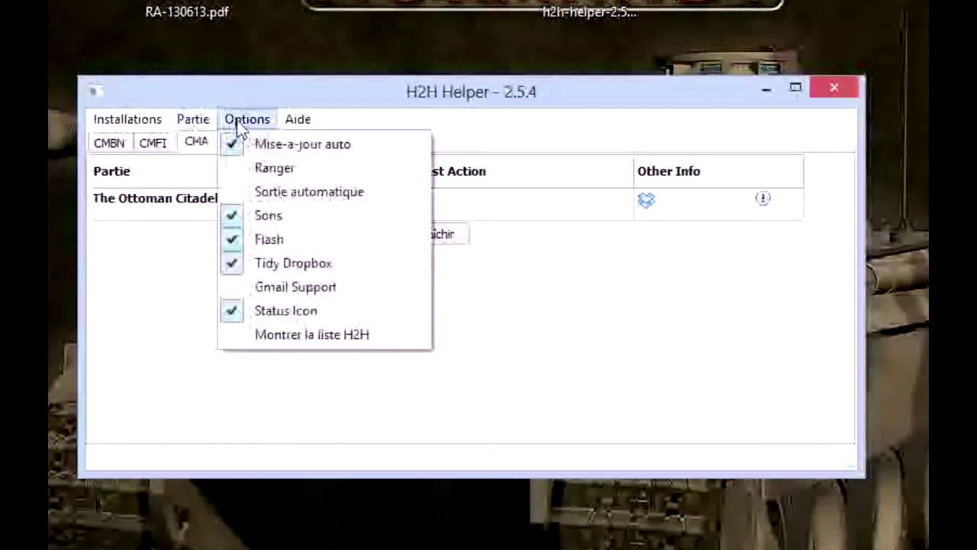
left_click(300, 340)
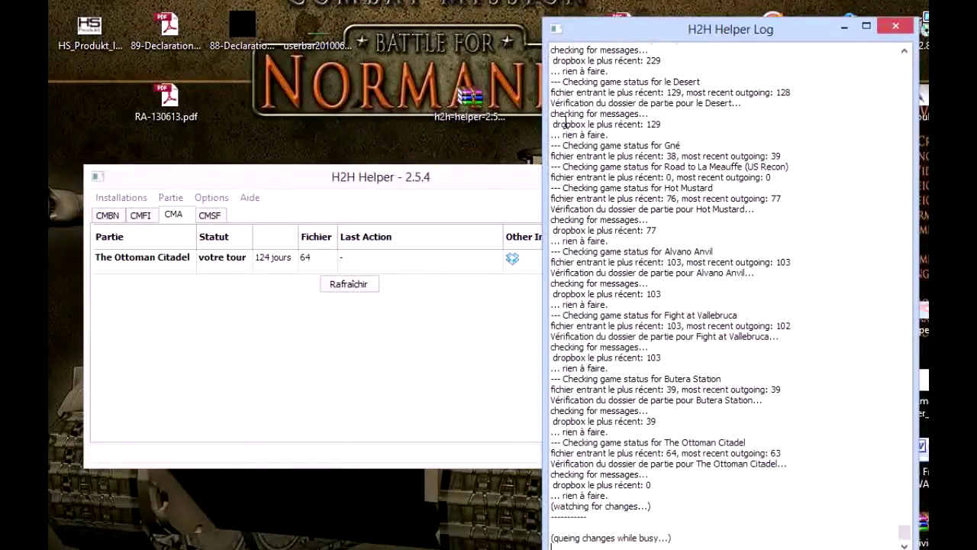
left_click_drag(693, 537, 551, 538)
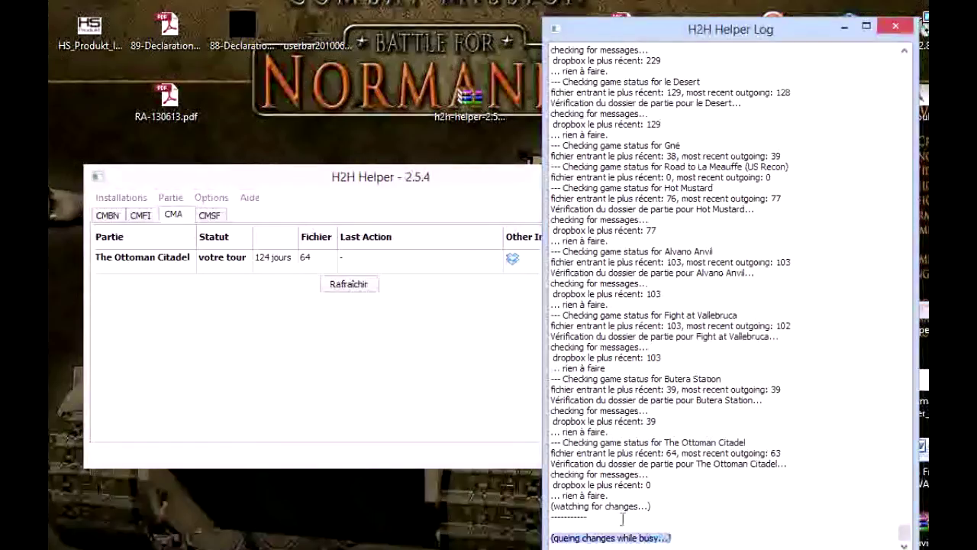
left_click_drag(601, 510, 554, 145)
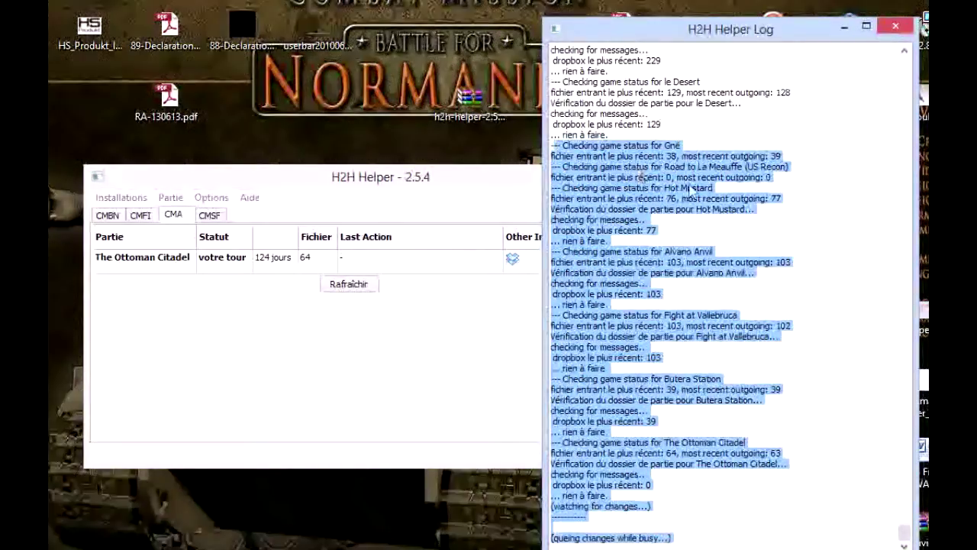
left_click(701, 221)
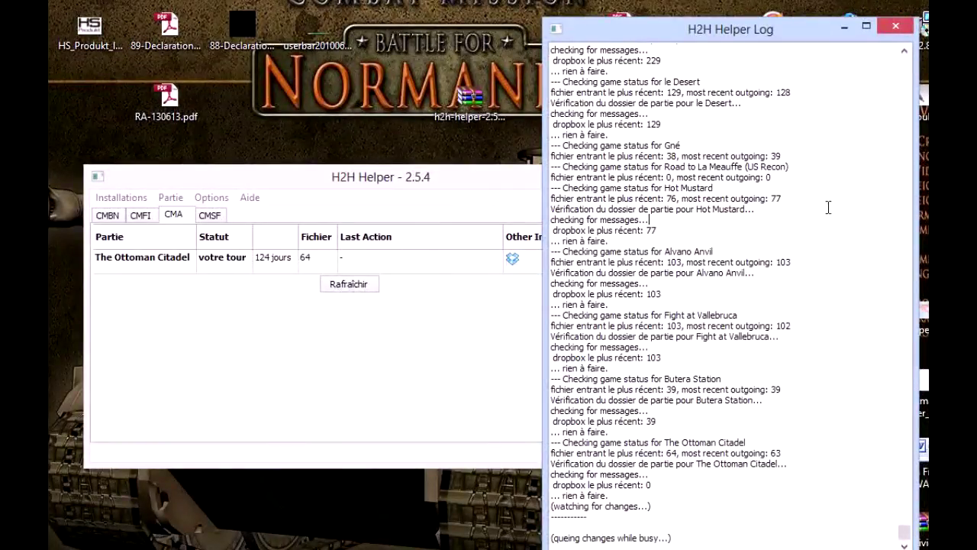
left_click(895, 27)
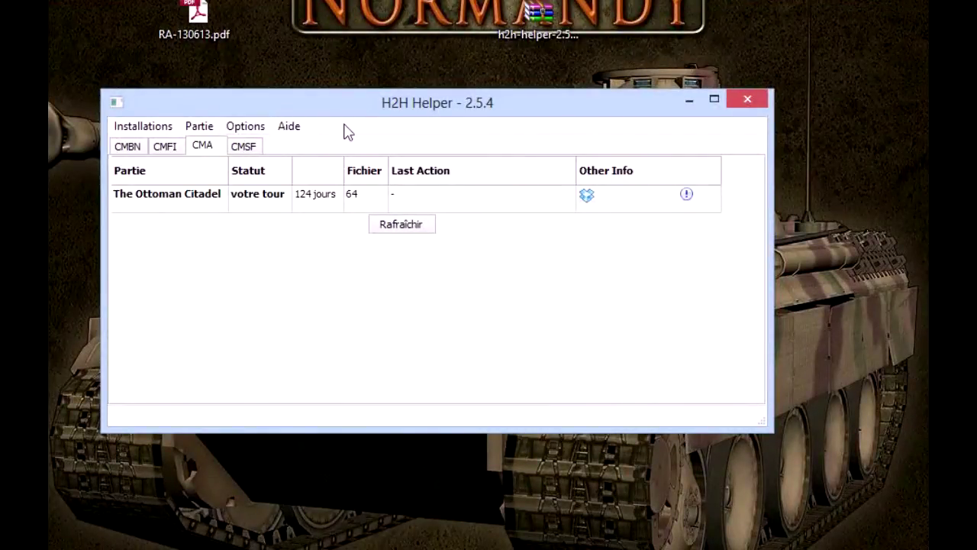
View the program's About information and close it
left_click(287, 129)
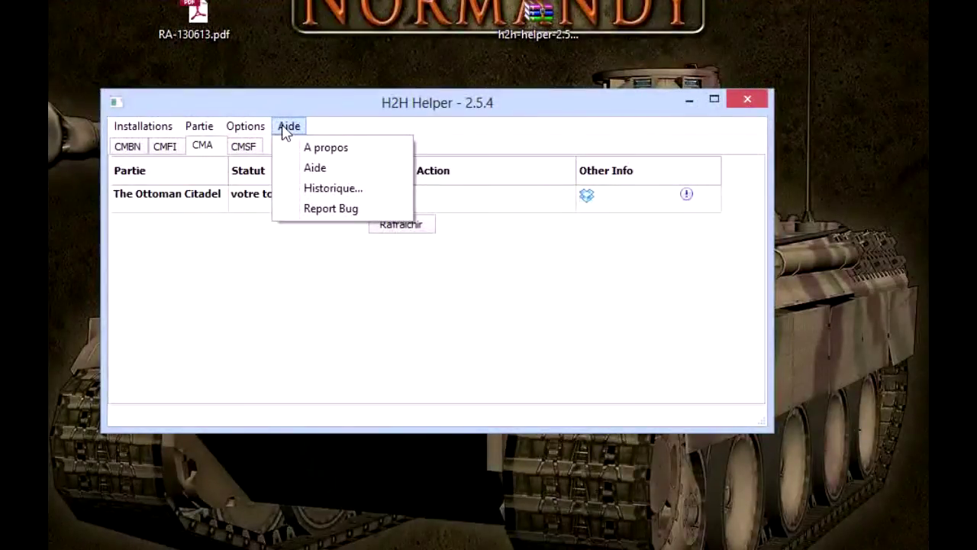
left_click(339, 152)
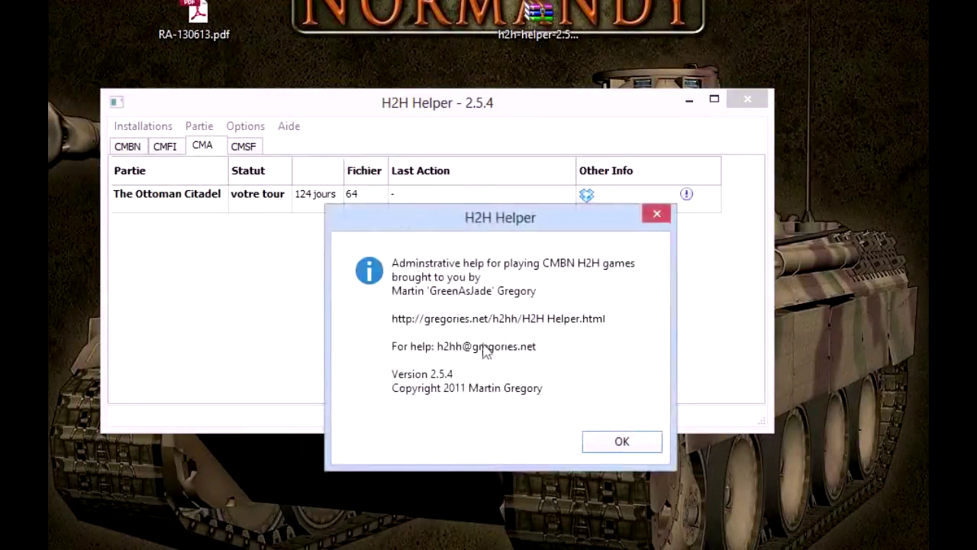
left_click(649, 219)
Open the program's version history, read the changes per release, and close it
left_click(289, 127)
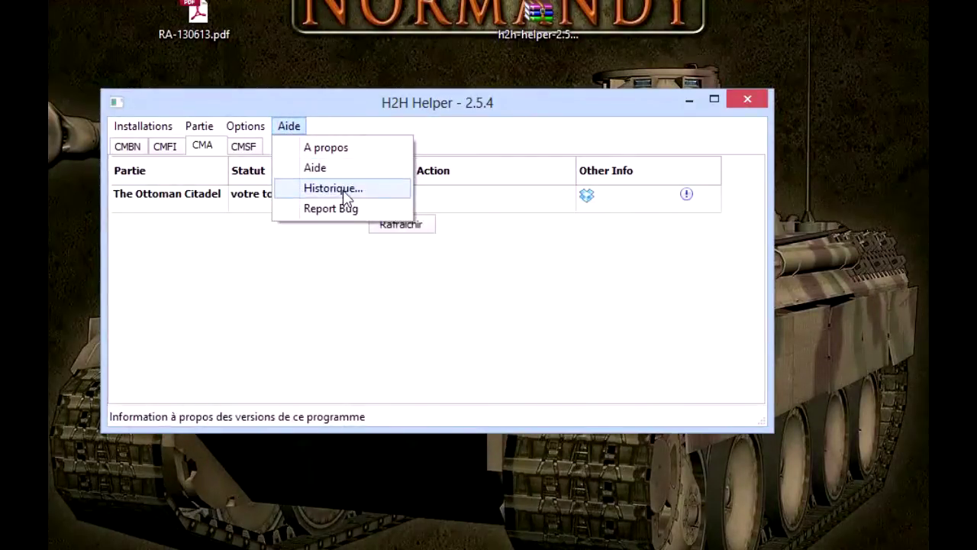
left_click(350, 195)
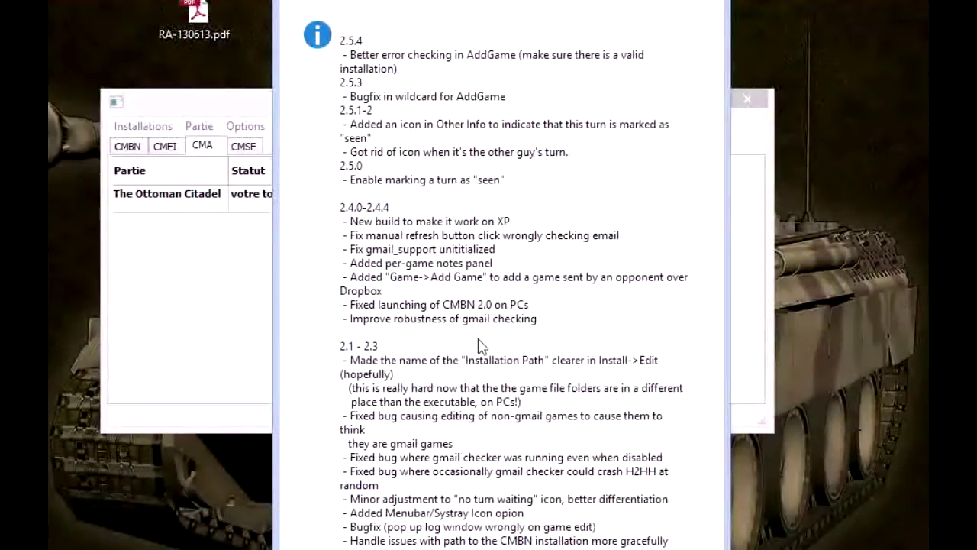
key("Escape")
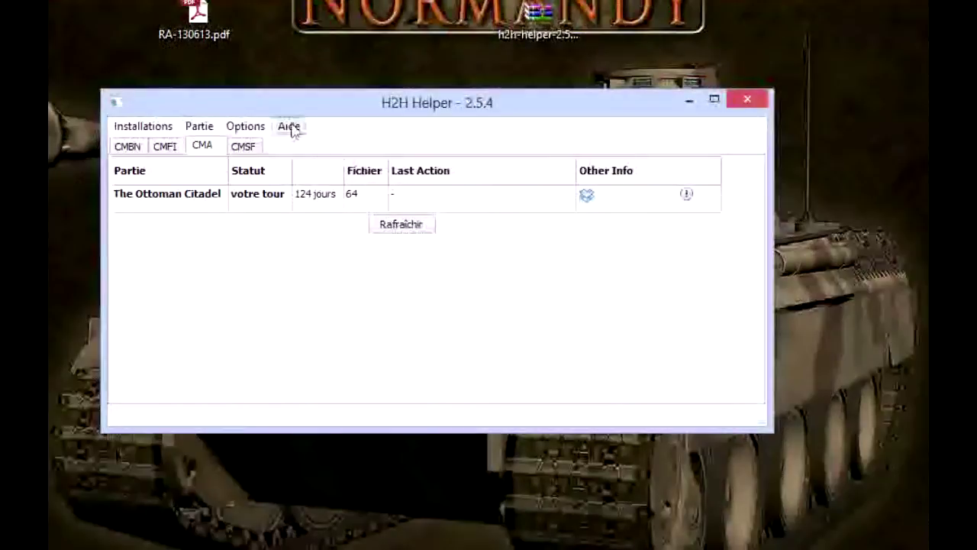
left_click(289, 126)
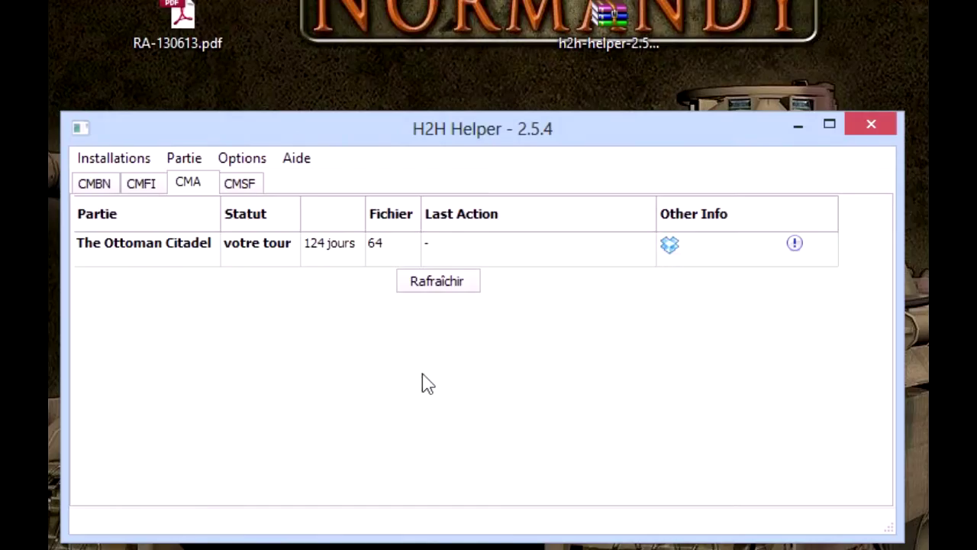
Look through the game lists of CMFI, CMSF, CMA and CMBN
left_click(141, 184)
left_click(243, 181)
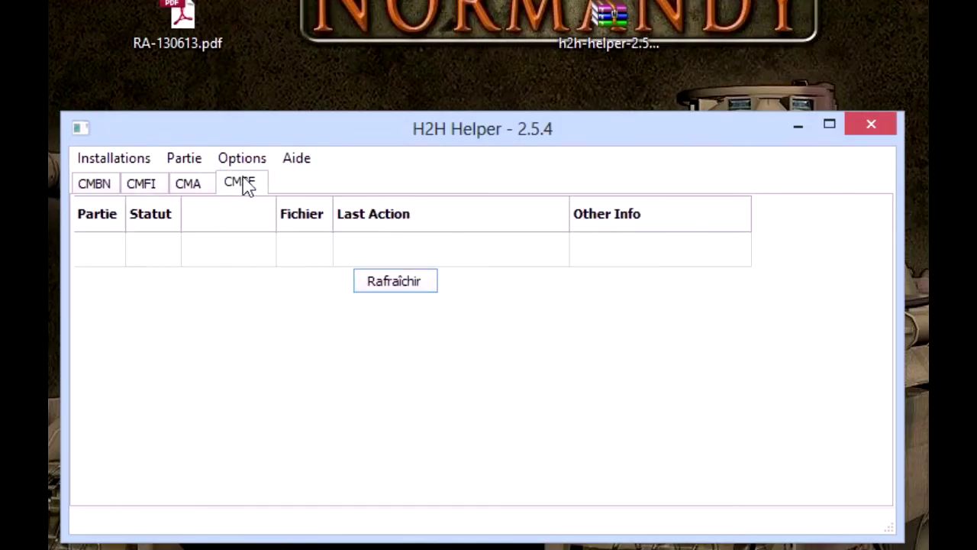
left_click(133, 187)
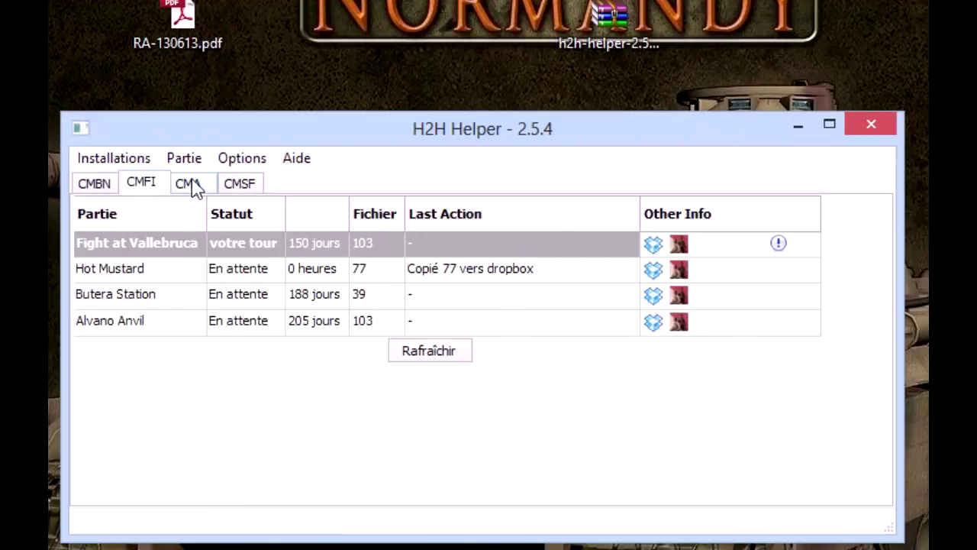
left_click(194, 188)
left_click(156, 189)
left_click(101, 186)
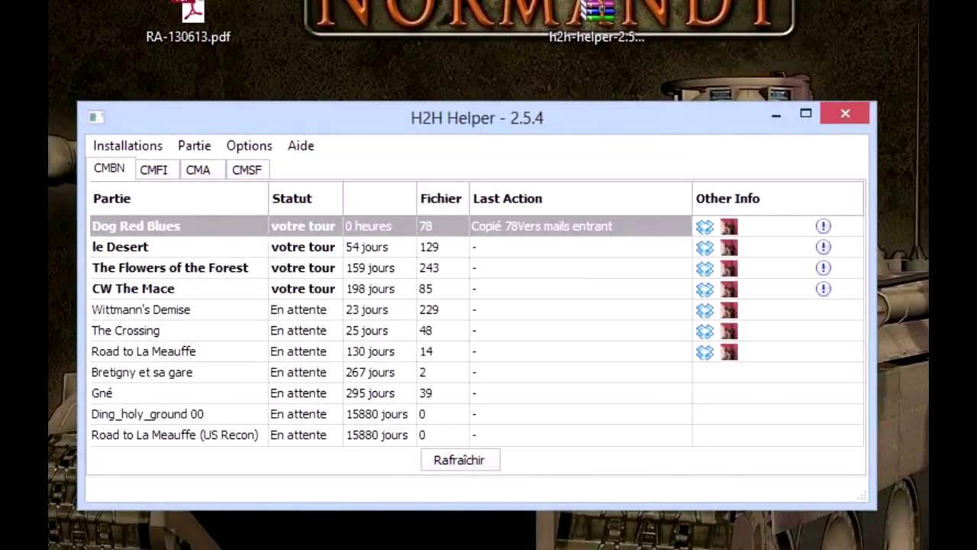
Refresh the game lists and go back to the CMBN games
left_click(457, 460)
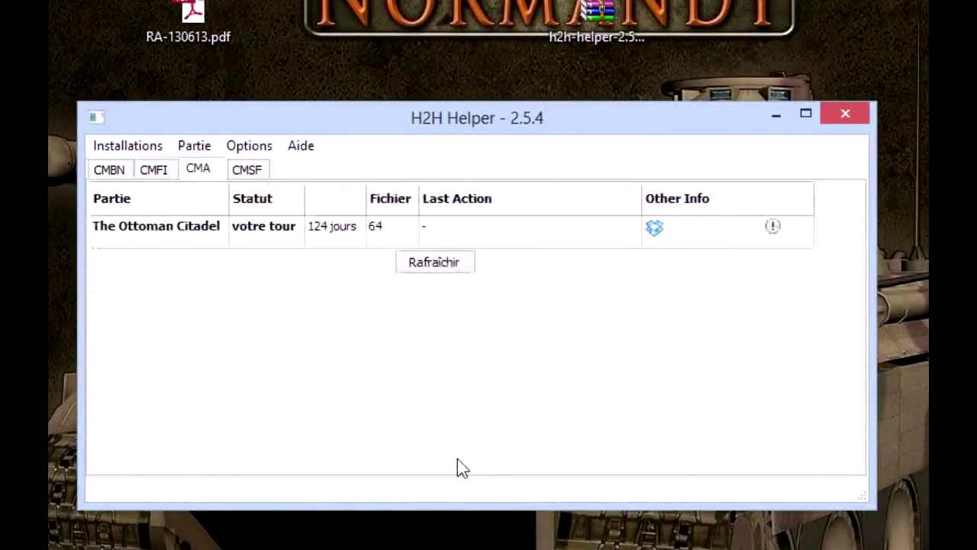
left_click(152, 174)
left_click(112, 171)
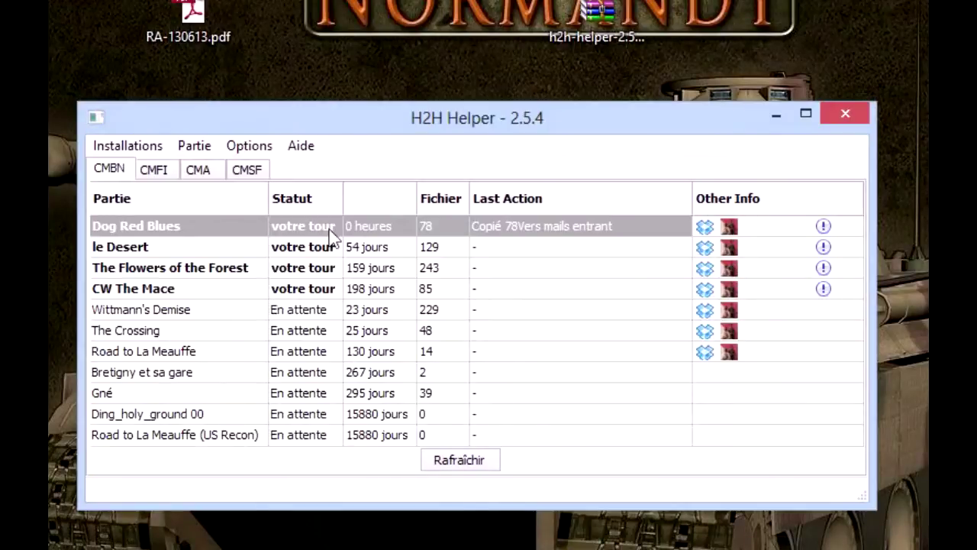
left_click(194, 146)
mouse_move(238, 152)
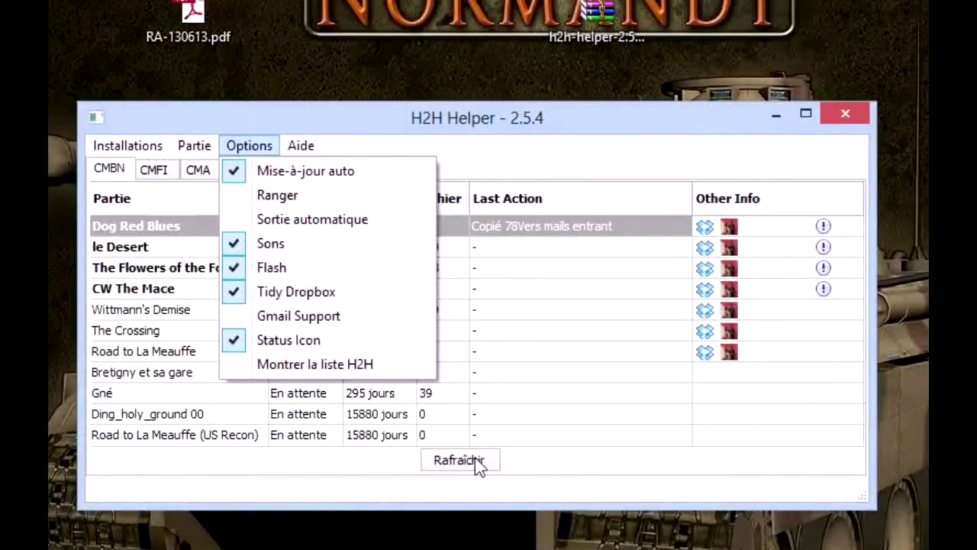
left_click(359, 126)
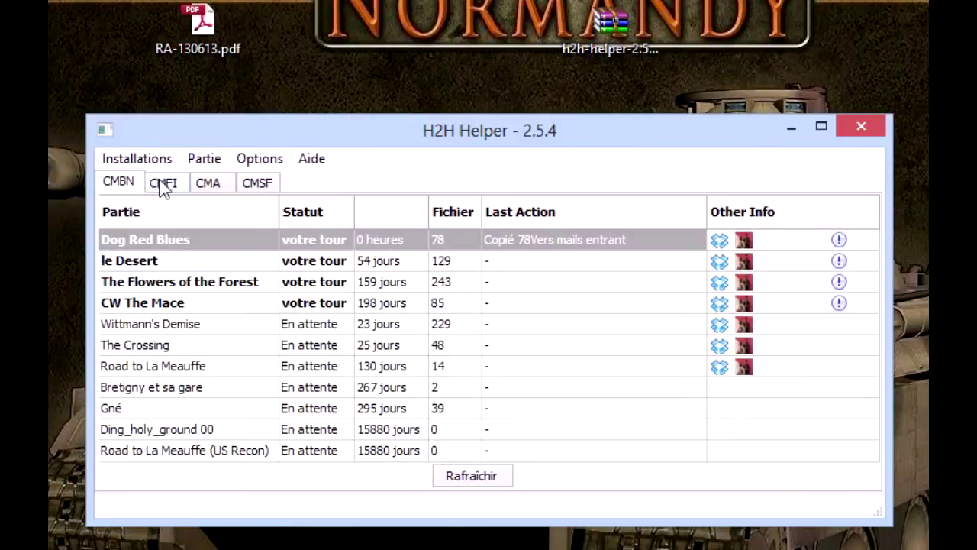
View the CMSF and CMFI game lists once more and return to the CMBN games
left_click(258, 184)
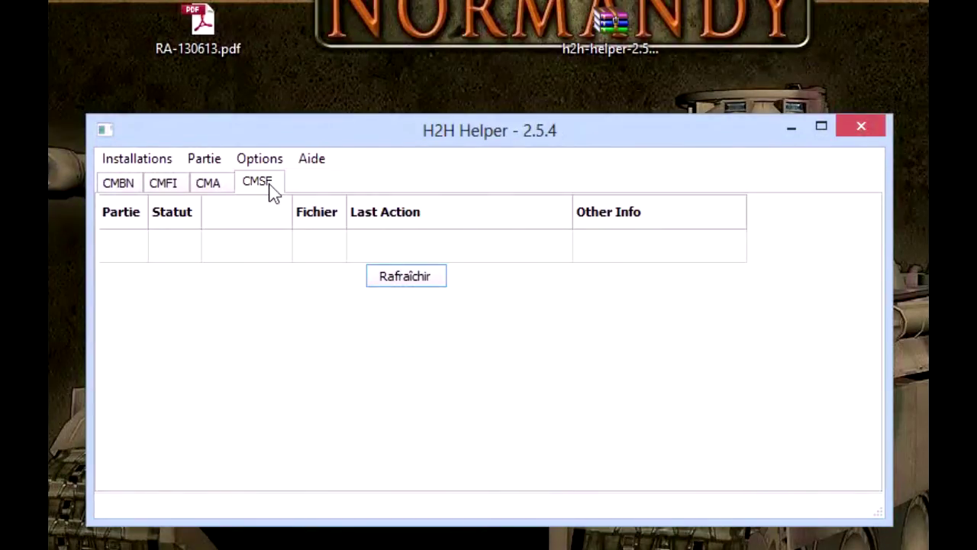
left_click(170, 184)
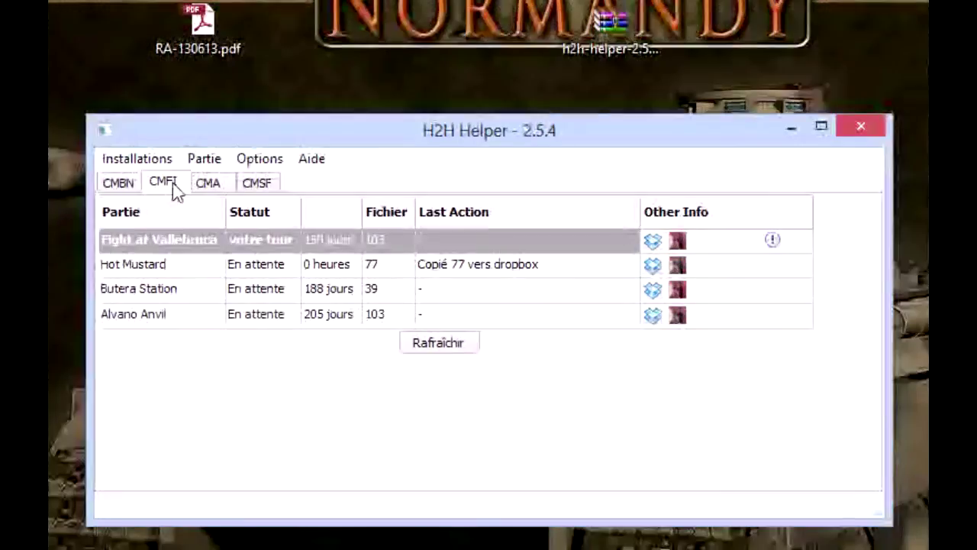
left_click(115, 184)
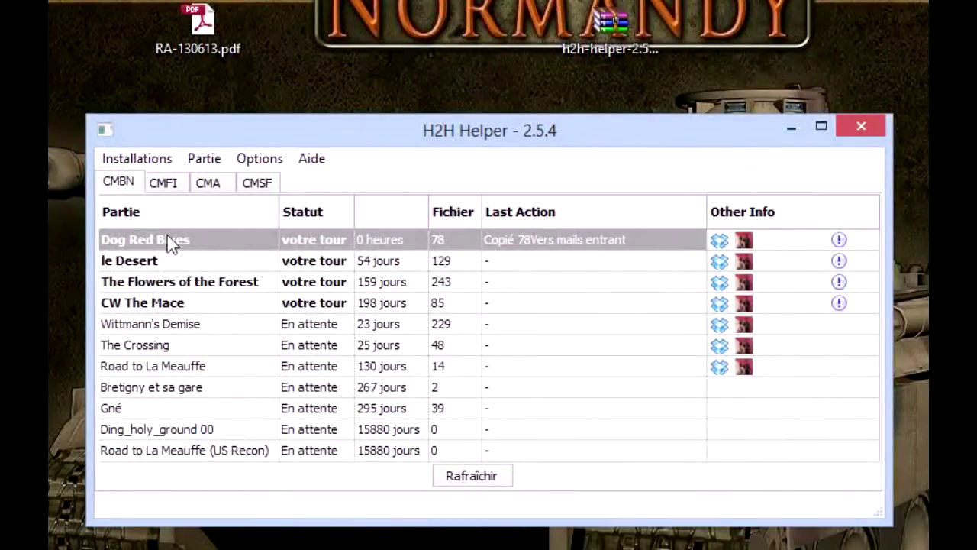